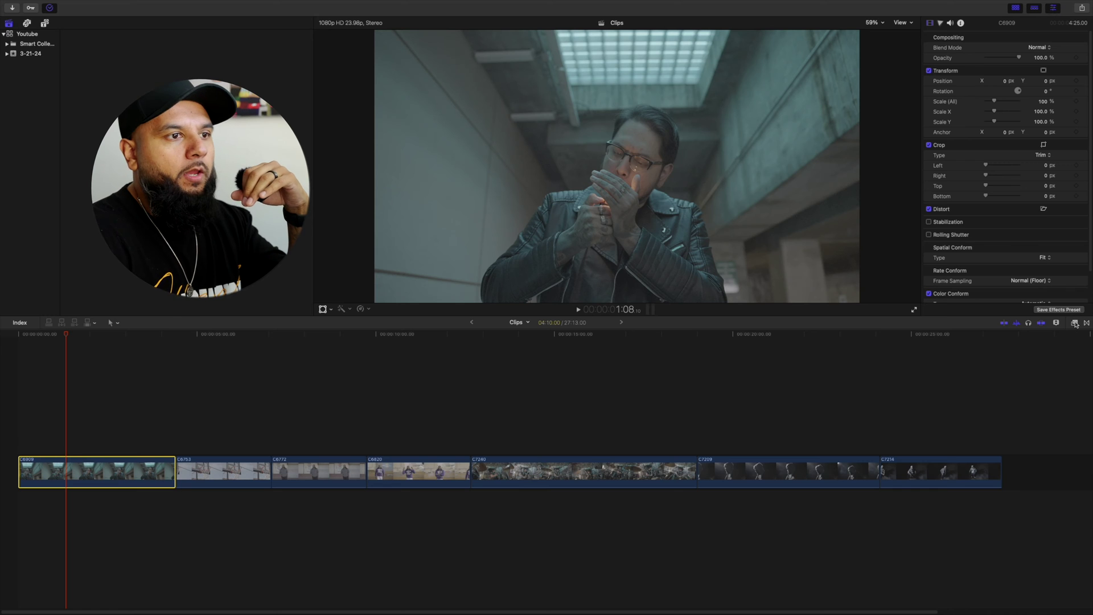
# Browse the effects library back to the Film Emulation category.
pyautogui.scroll(2, 937, 393)
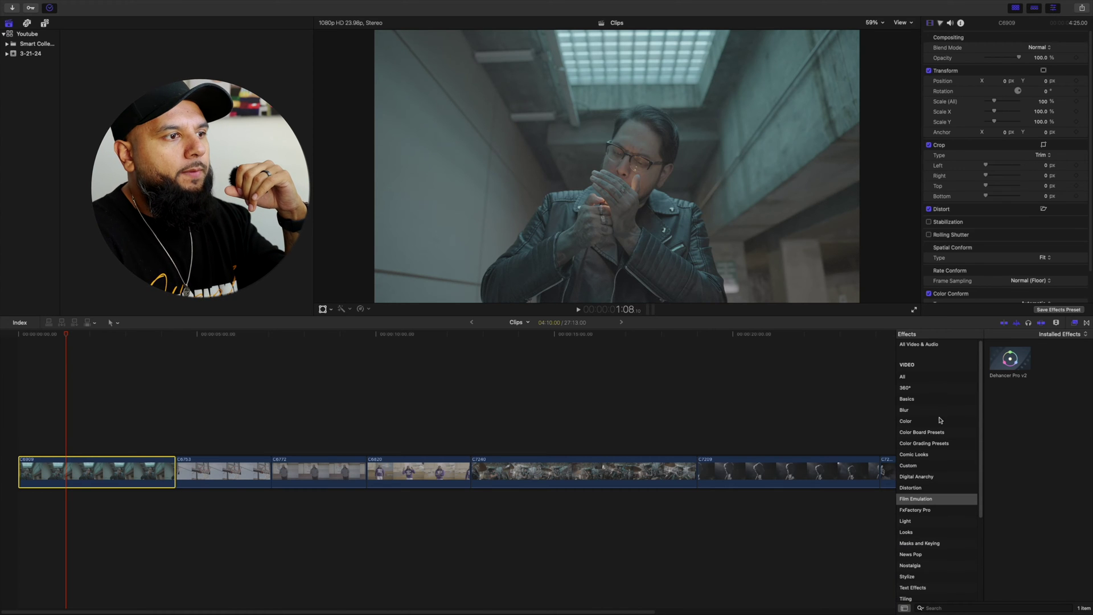
pyautogui.click(936, 345)
pyautogui.click(919, 500)
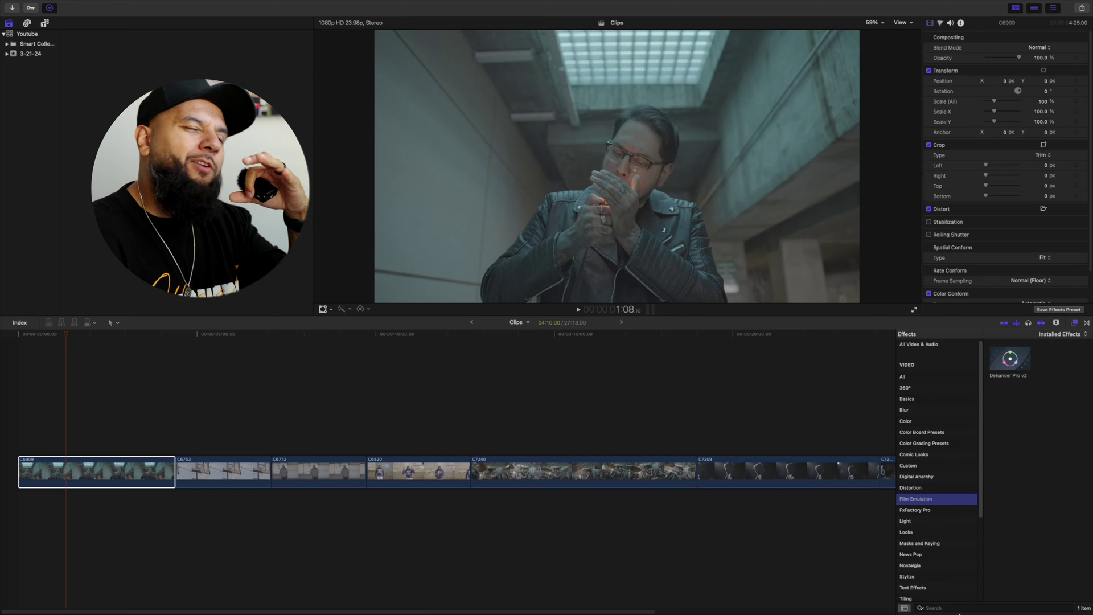
pyautogui.click(962, 608)
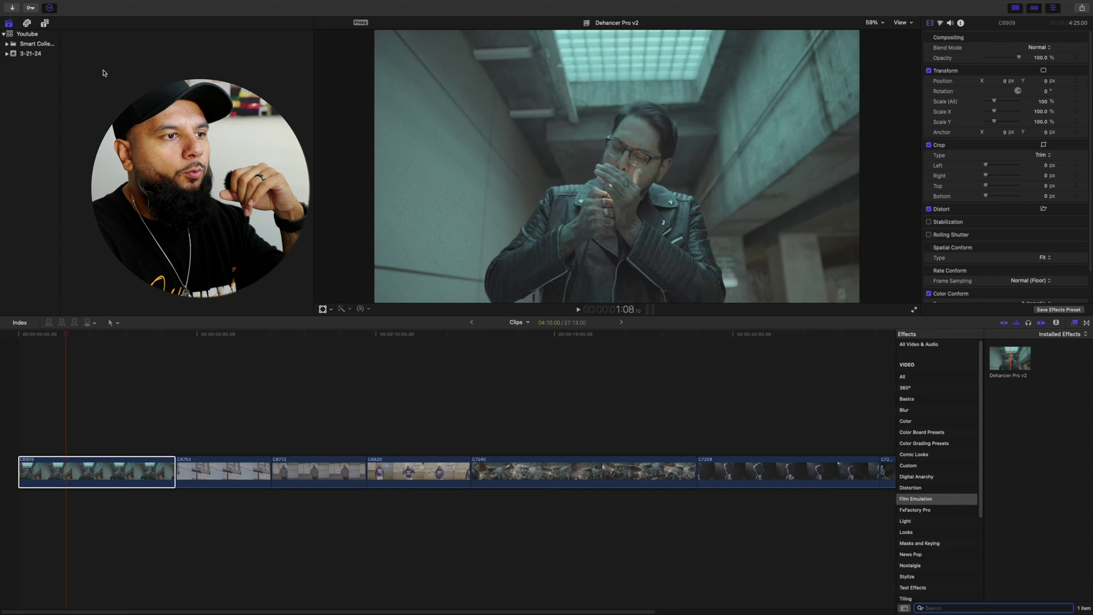
# Place a Long adjustment layer above clip C6909, trim it to match, and apply Dehancer Pro v2.
pyautogui.click(45, 23)
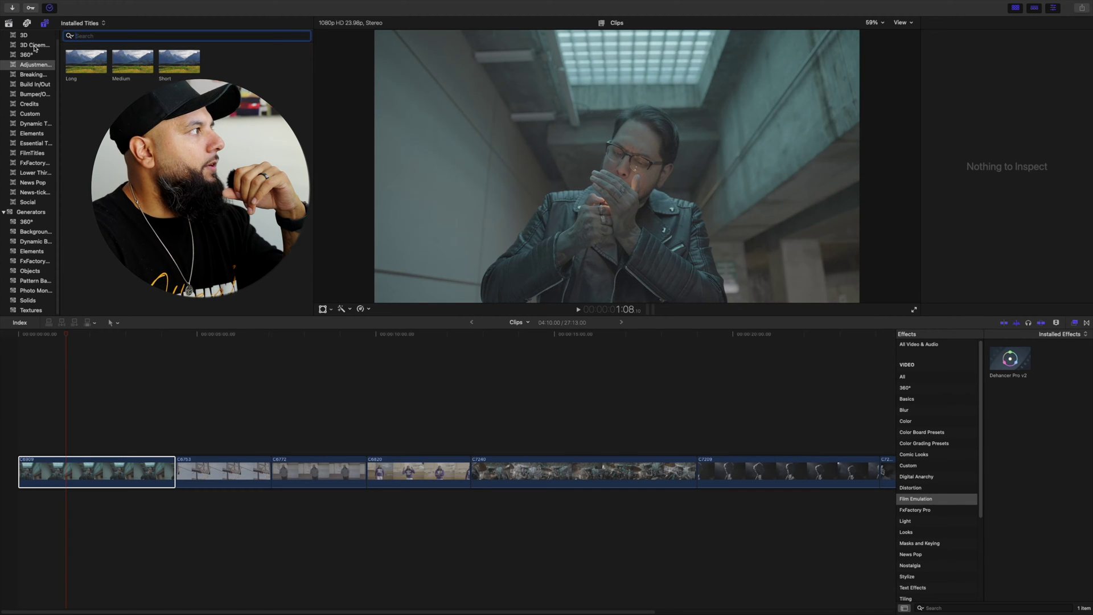
pyautogui.click(69, 61)
pyautogui.moveTo(69, 60); pyautogui.dragTo(22, 448)
pyautogui.moveTo(439, 449); pyautogui.dragTo(175, 449)
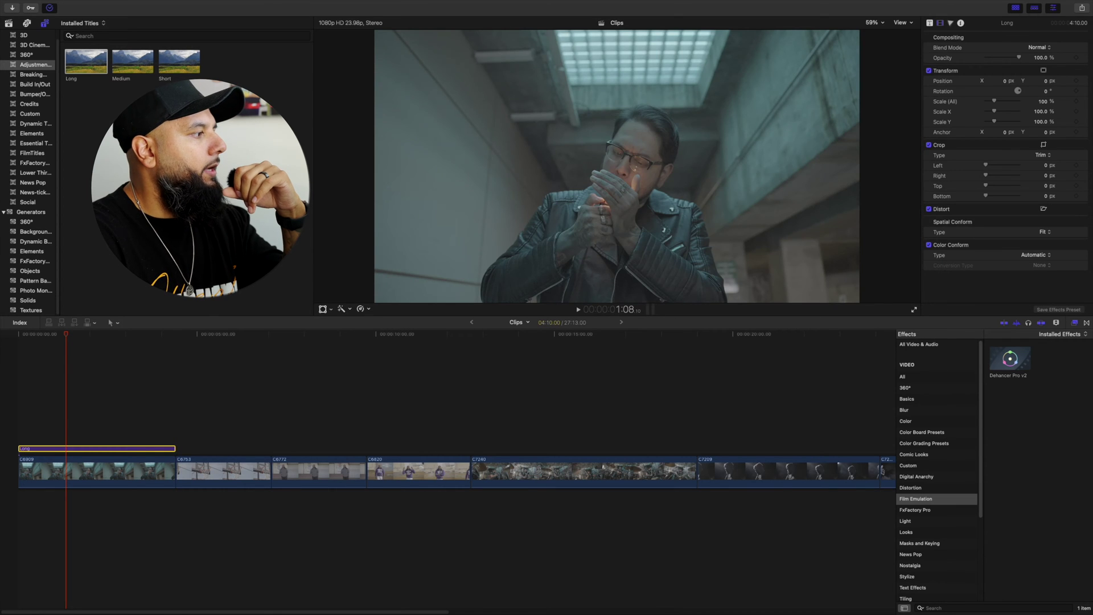
pyautogui.moveTo(1011, 360); pyautogui.dragTo(104, 449)
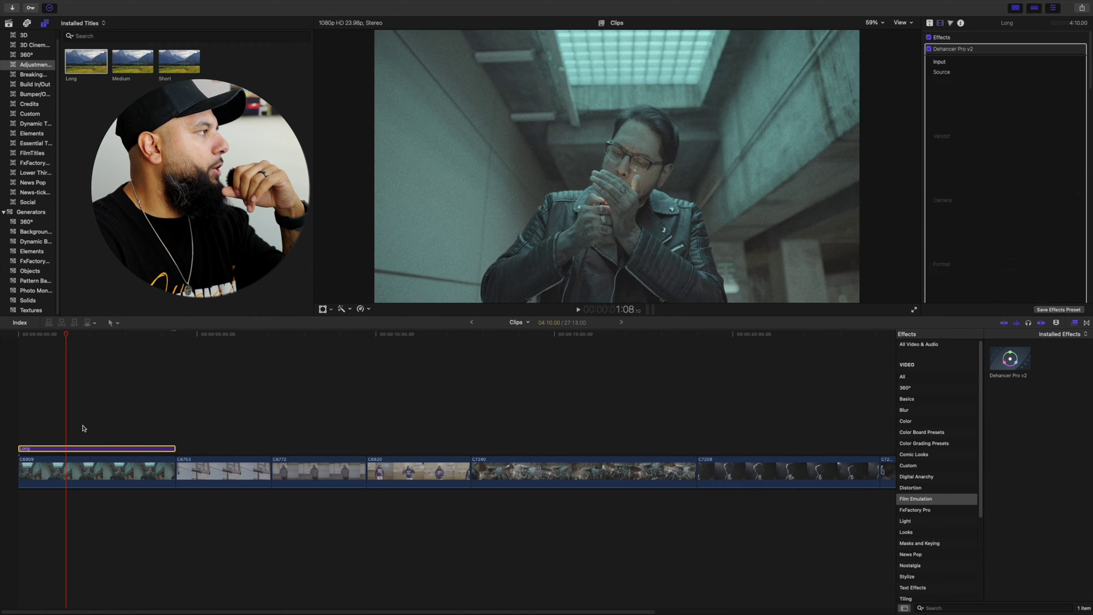
pyautogui.click(88, 449)
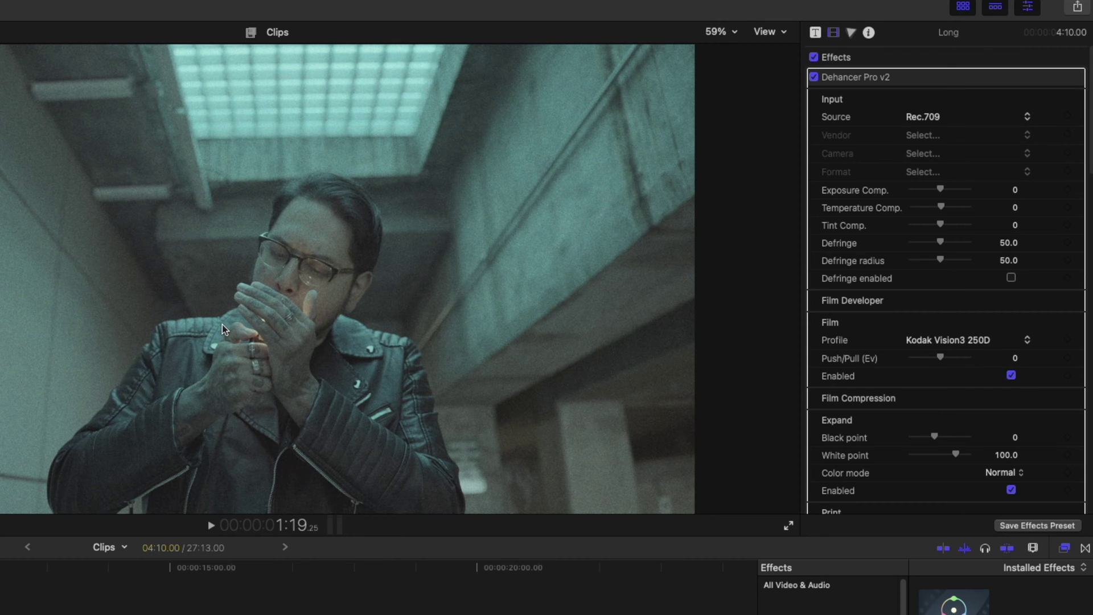
# Untick Enabled for the Film Developer, Film Compression, Print and Film Grain stages.
pyautogui.scroll(-4, 968, 427)
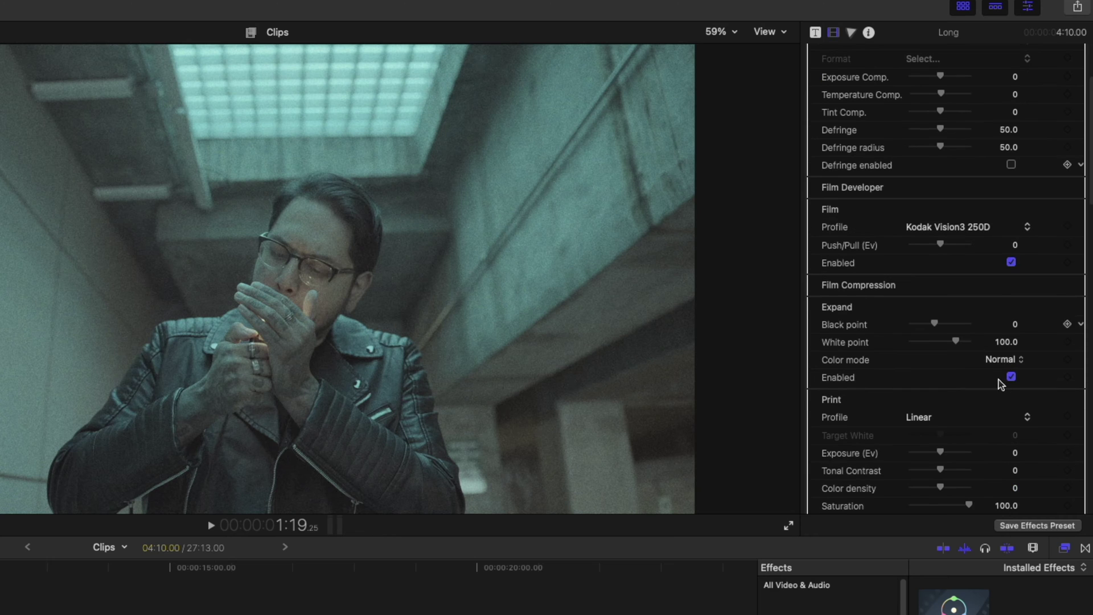
pyautogui.scroll(-3, 990, 364)
pyautogui.scroll(4, 1015, 378)
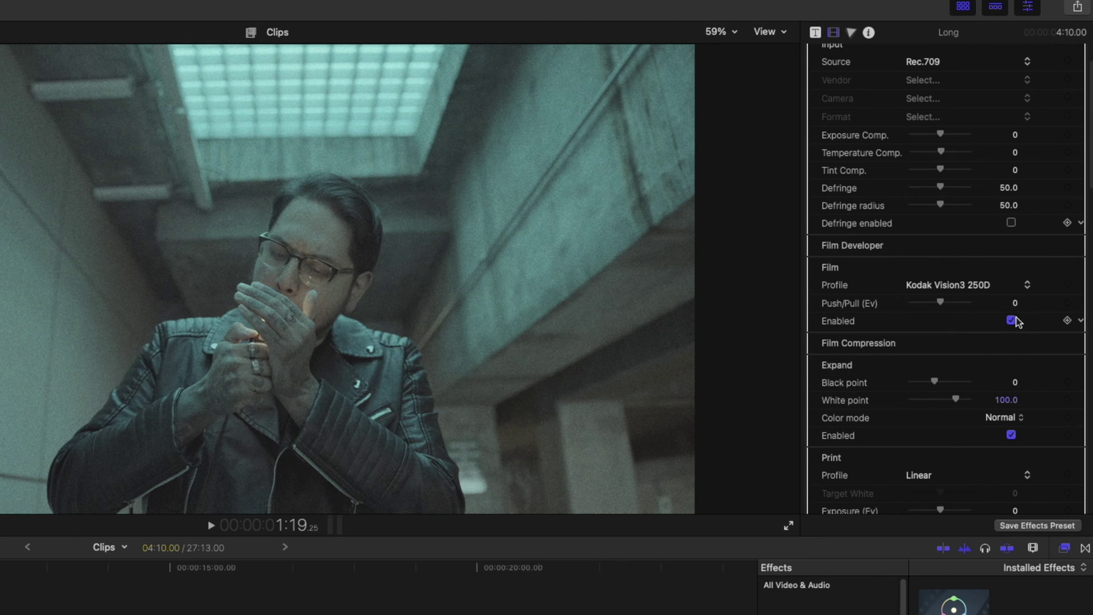
pyautogui.click(1011, 320)
pyautogui.click(1011, 435)
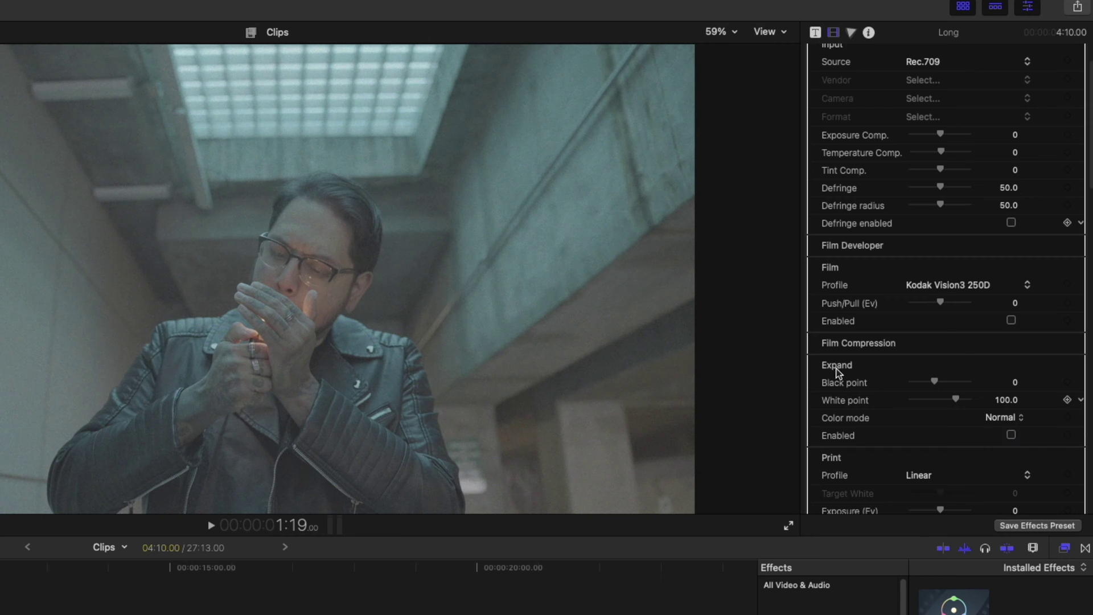
pyautogui.scroll(-8, 897, 422)
pyautogui.click(1012, 346)
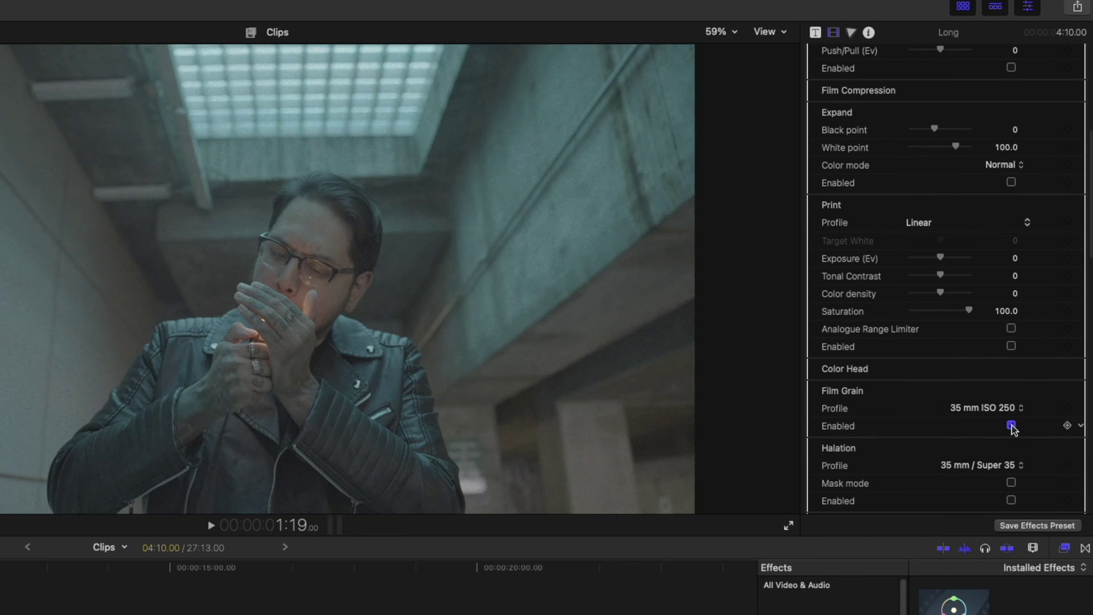
pyautogui.click(1012, 426)
pyautogui.scroll(-10, 880, 401)
pyautogui.scroll(9, 884, 371)
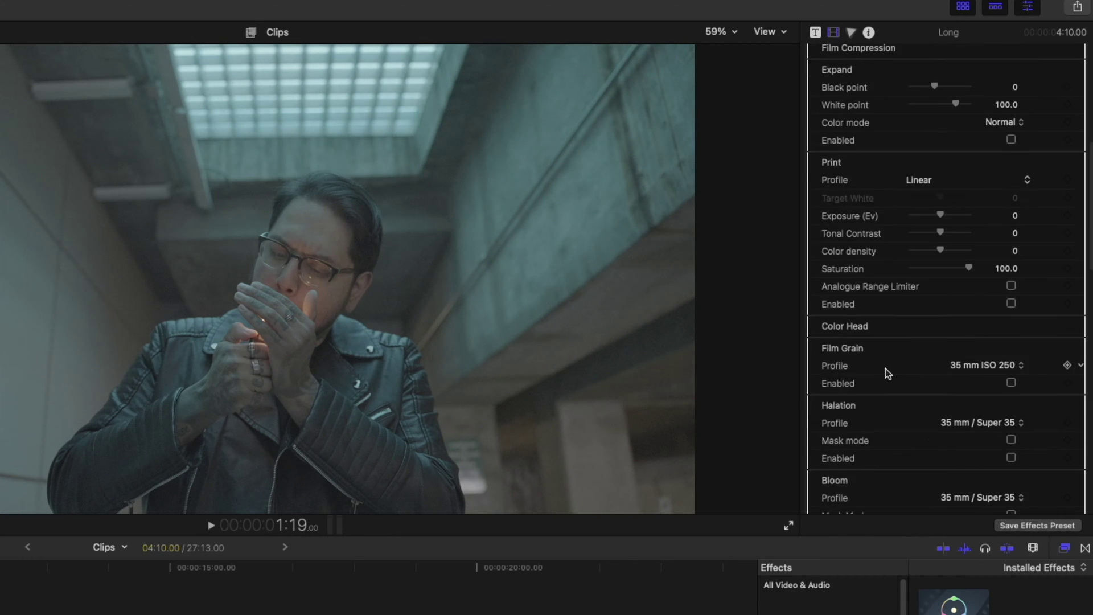
pyautogui.scroll(6, 886, 369)
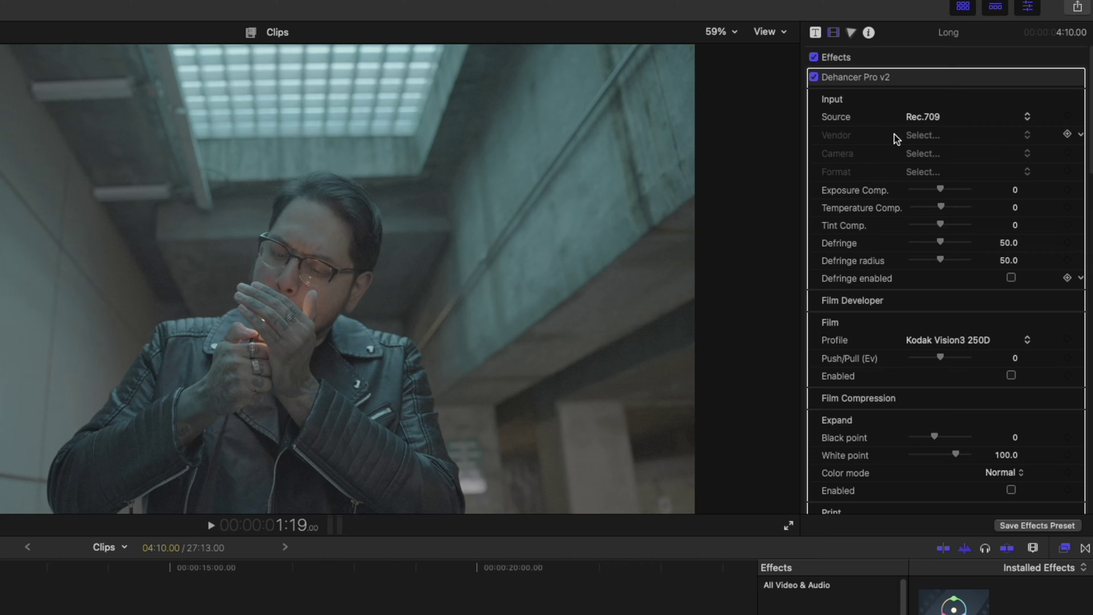
# Set the source camera to Sony Cinema Line FX3, S-Log3 S-Gamut3.Cine, comparing with Dehancer toggled.
pyautogui.click(944, 118)
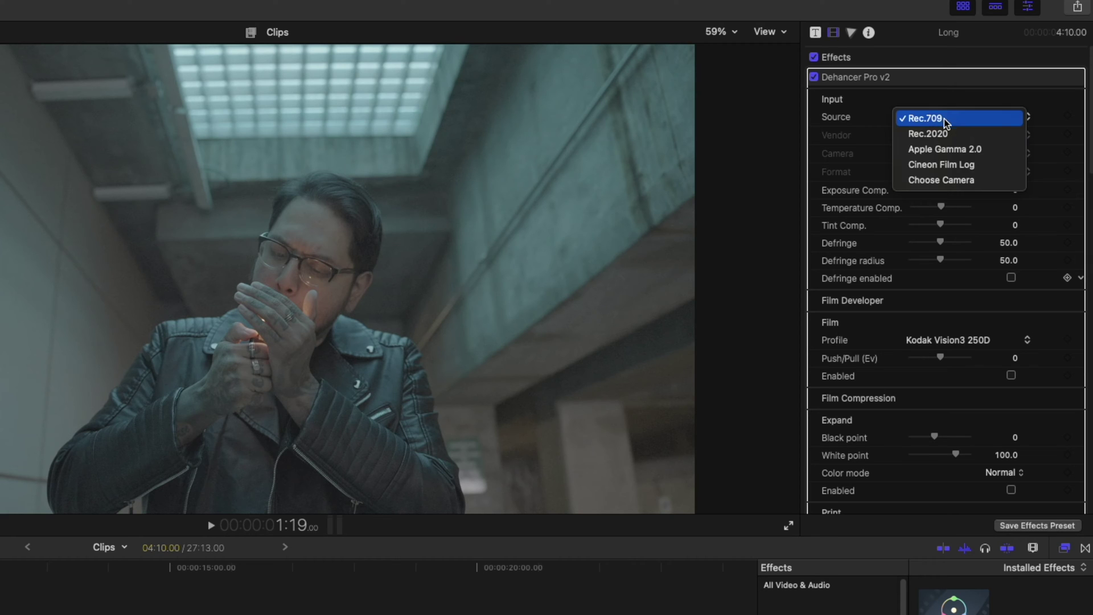
pyautogui.click(949, 180)
pyautogui.click(955, 144)
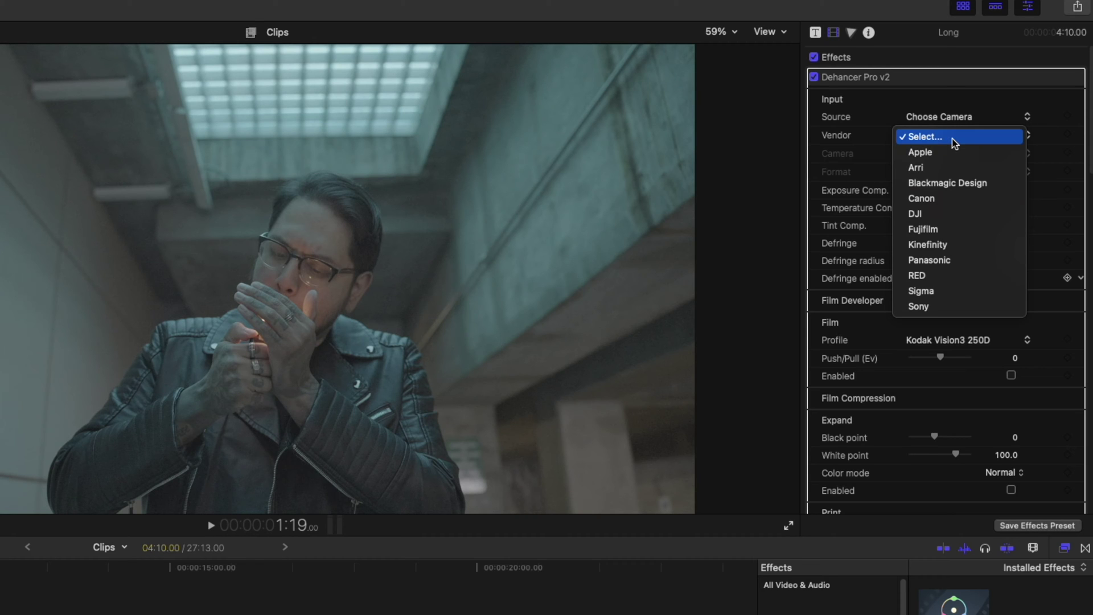
pyautogui.click(958, 308)
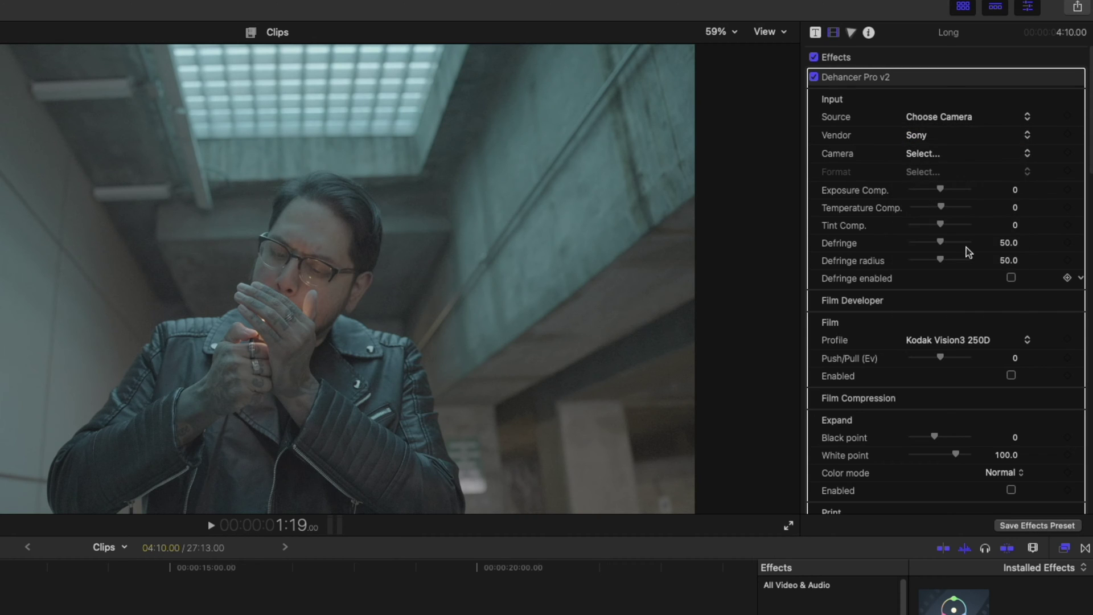
pyautogui.click(969, 154)
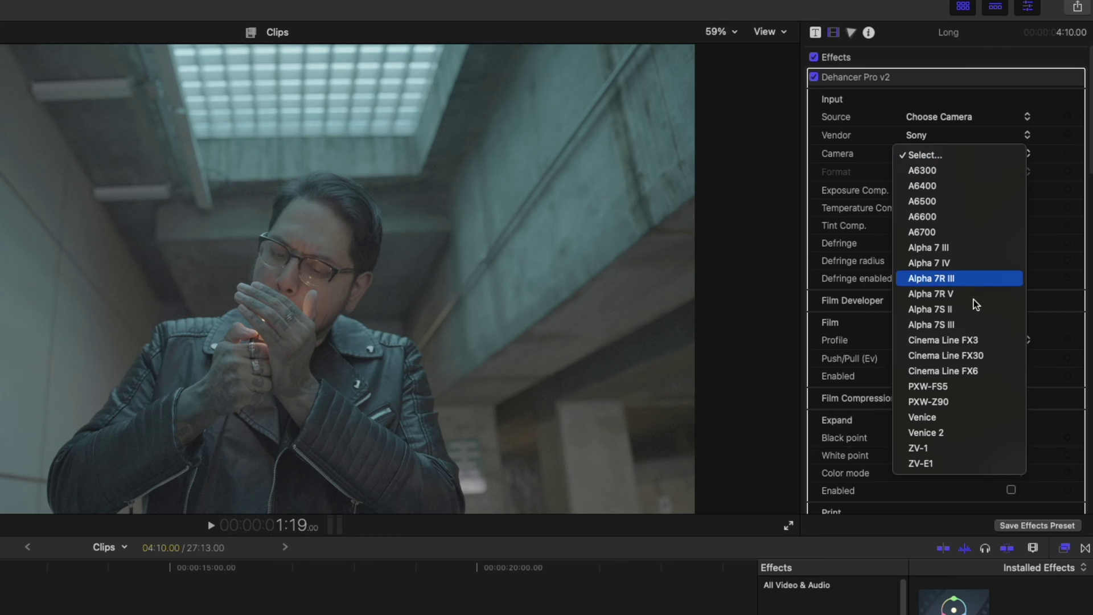
pyautogui.click(977, 341)
pyautogui.click(957, 171)
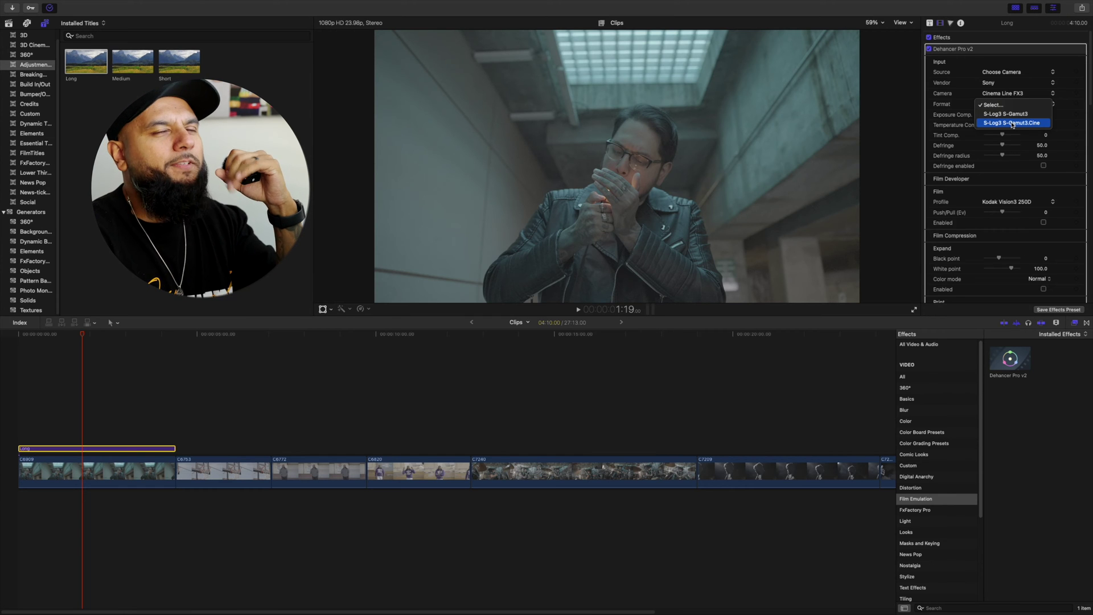
pyautogui.click(1016, 123)
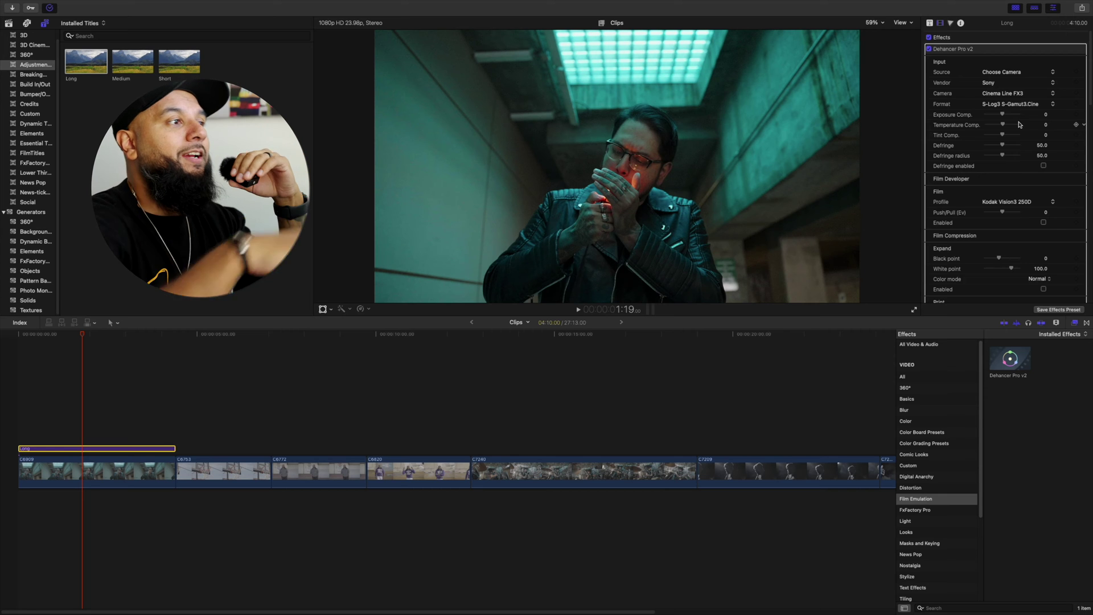
pyautogui.click(930, 49)
pyautogui.click(930, 49)
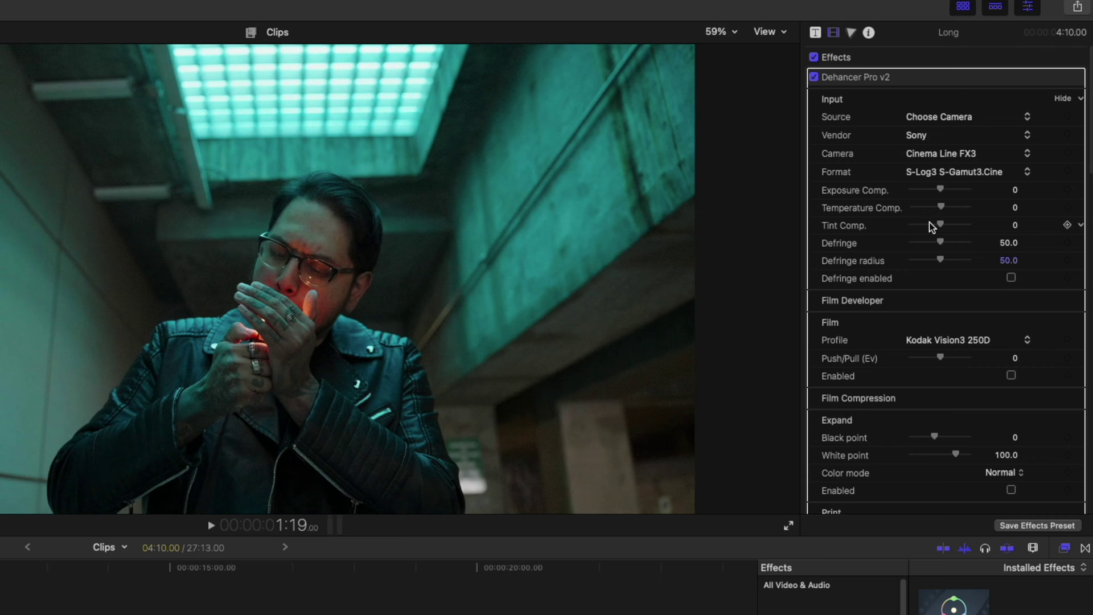
# Reset Exposure Comp., Temperature Comp., Tint Comp., Defringe and Defringe radius to their defaults.
pyautogui.moveTo(943, 188); pyautogui.dragTo(956, 260)
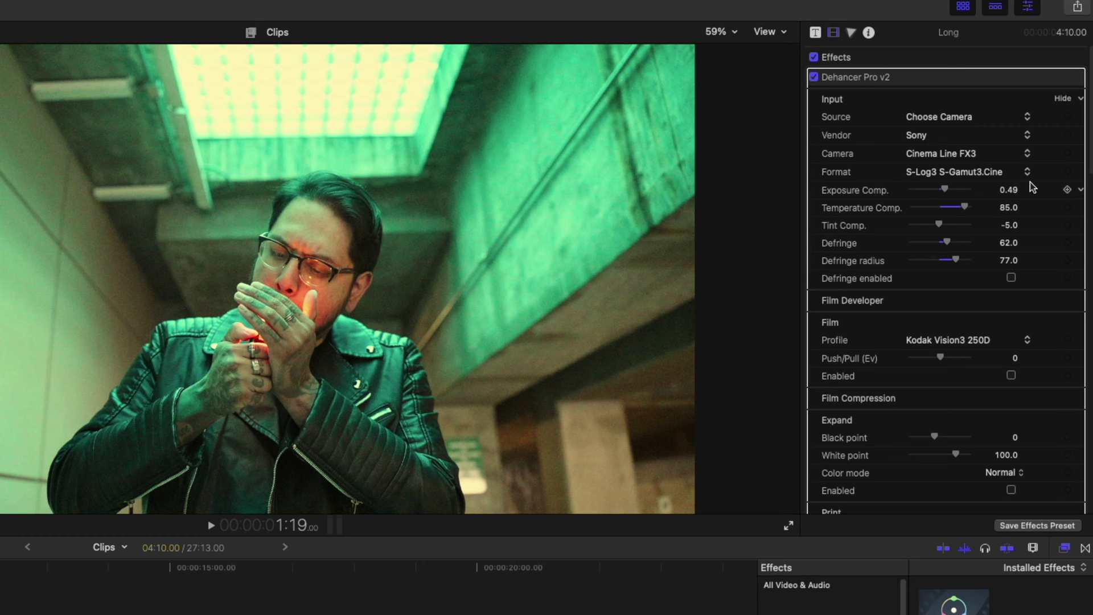
pyautogui.click(1080, 193)
pyautogui.click(1080, 195)
pyautogui.click(1080, 207)
pyautogui.click(1073, 213)
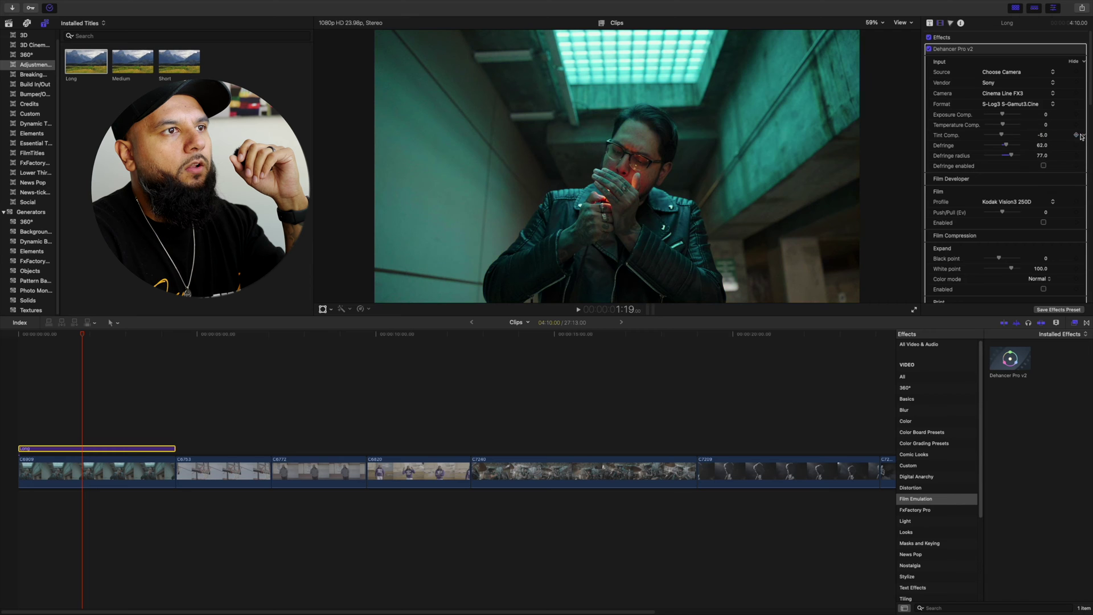
pyautogui.click(1082, 136)
pyautogui.click(1080, 144)
pyautogui.click(1081, 146)
pyautogui.click(1081, 150)
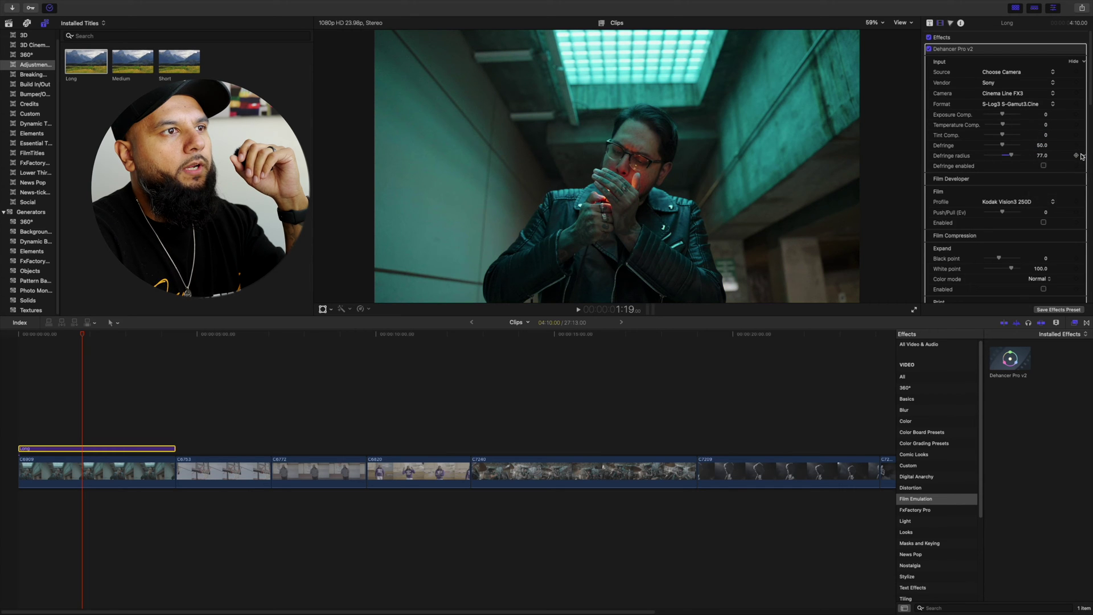
pyautogui.click(1082, 156)
pyautogui.click(1080, 161)
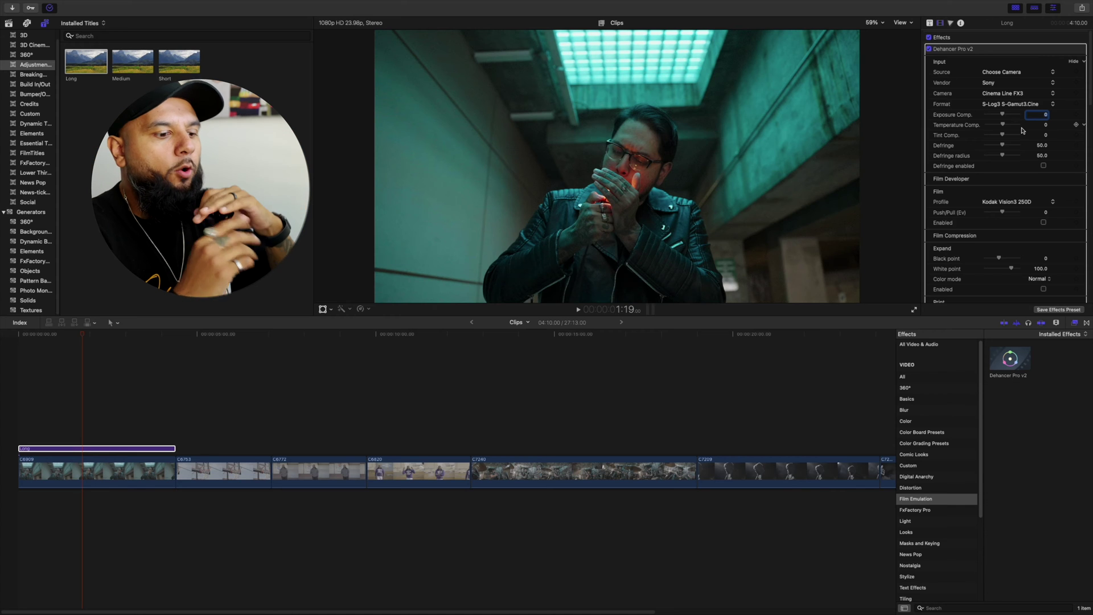
# Enter Exposure Comp. 1, then settle on 0.01.
pyautogui.write('1.')
pyautogui.press('Return')
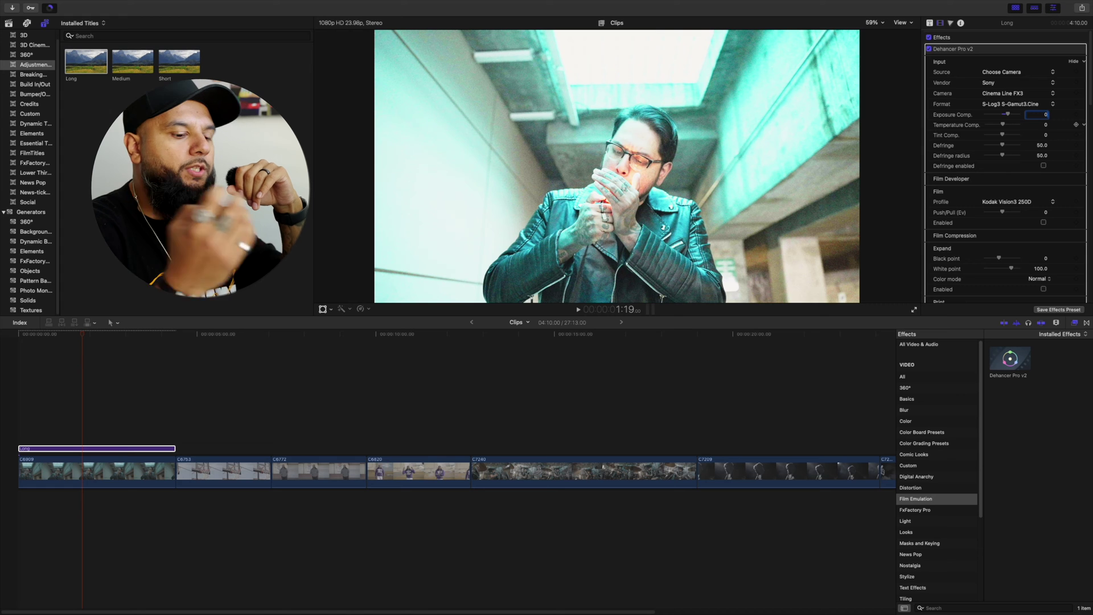
pyautogui.write('0.0')
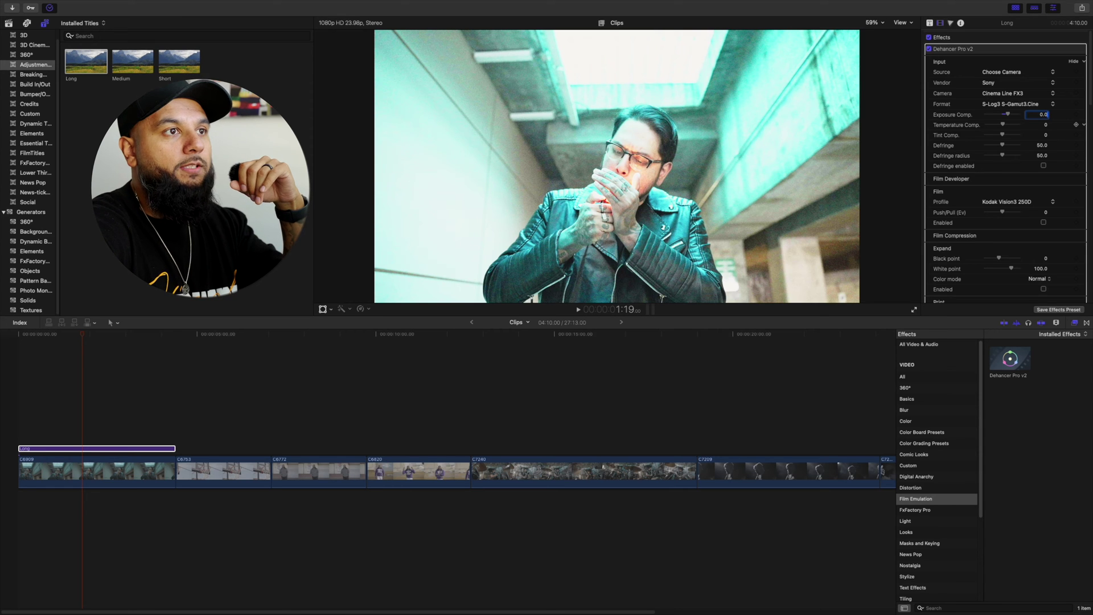
pyautogui.write('1')
pyautogui.press('Return')
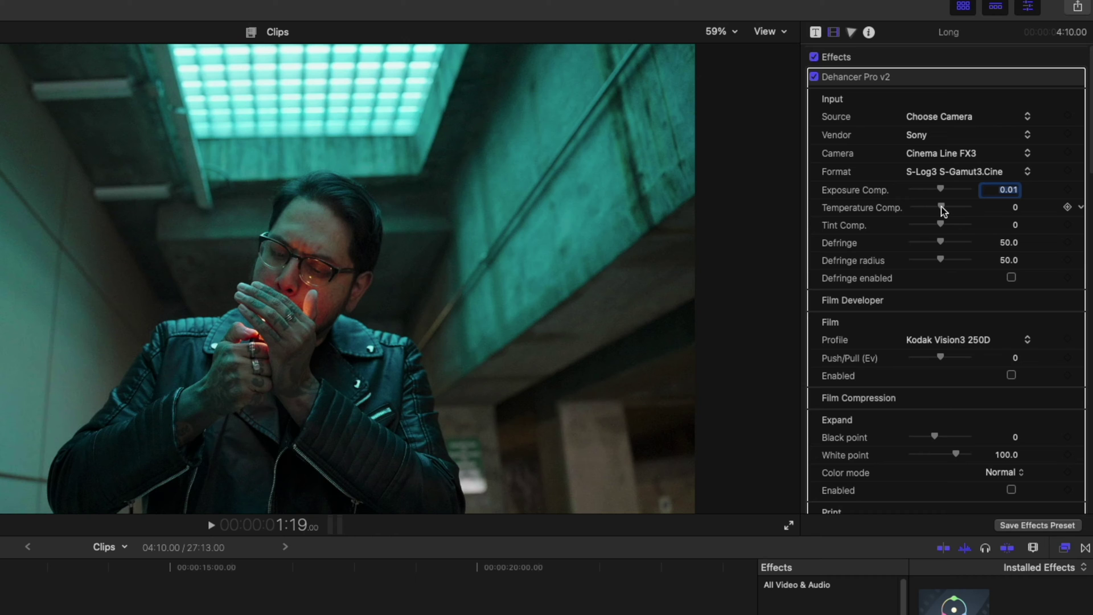
# Set Temperature Comp. to 44.0 and Tint Comp. to -5.0, and toggle Defringe.
pyautogui.moveTo(941, 210); pyautogui.dragTo(955, 209)
pyautogui.moveTo(943, 226); pyautogui.dragTo(946, 226)
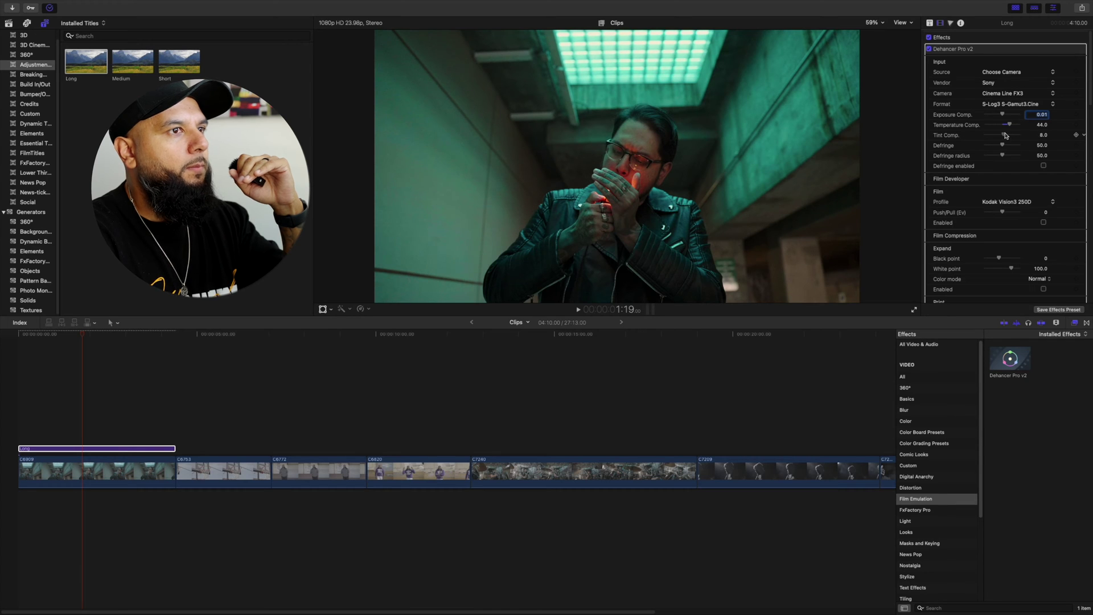
pyautogui.moveTo(1006, 135); pyautogui.dragTo(1004, 136)
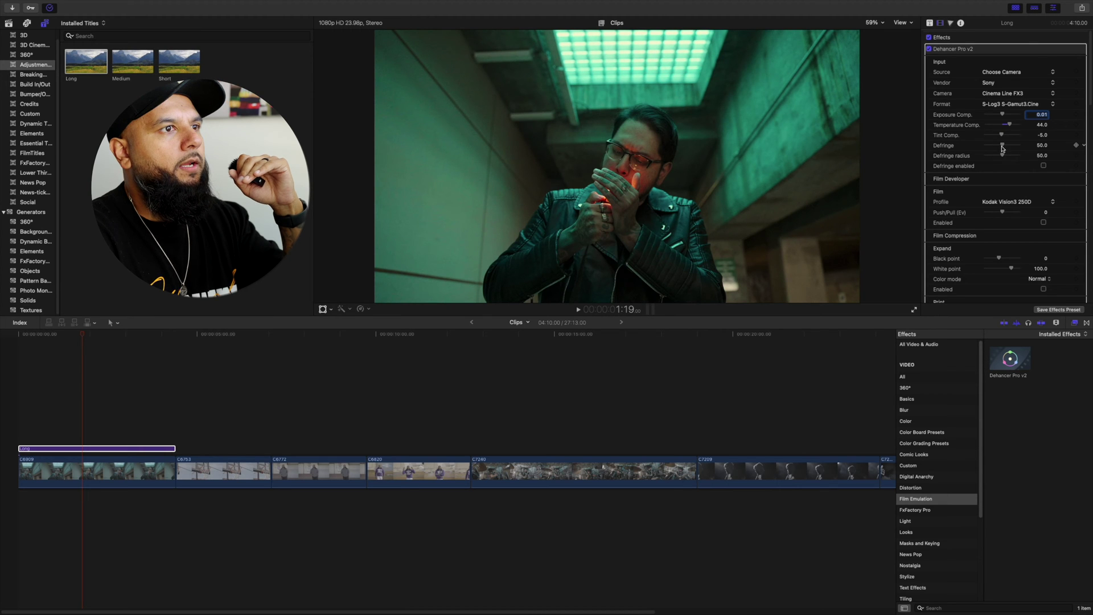
pyautogui.click(1043, 165)
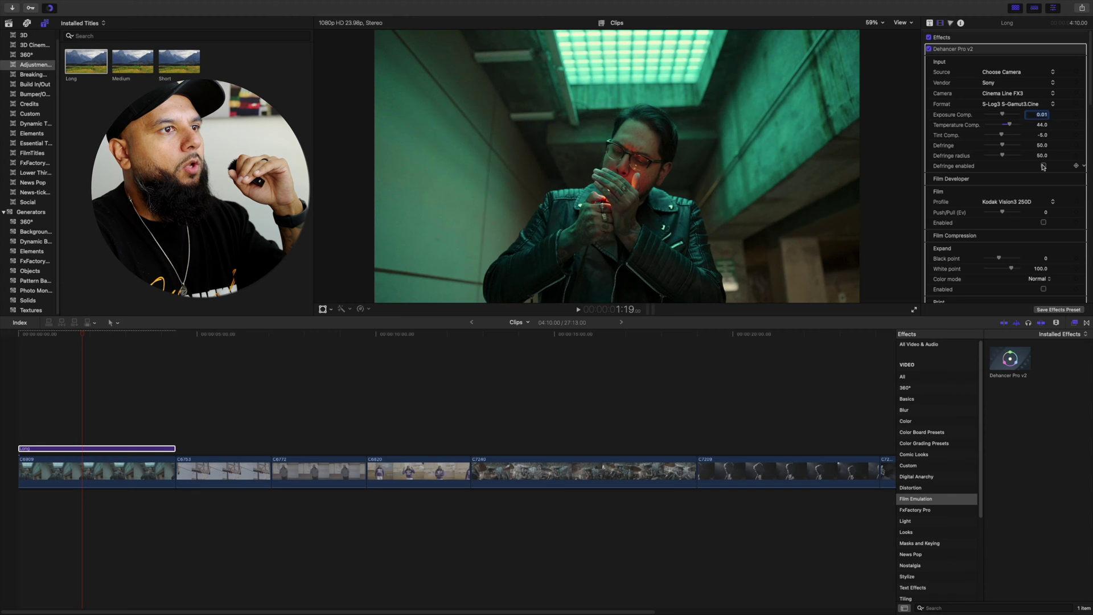
pyautogui.scroll(-2, 982, 174)
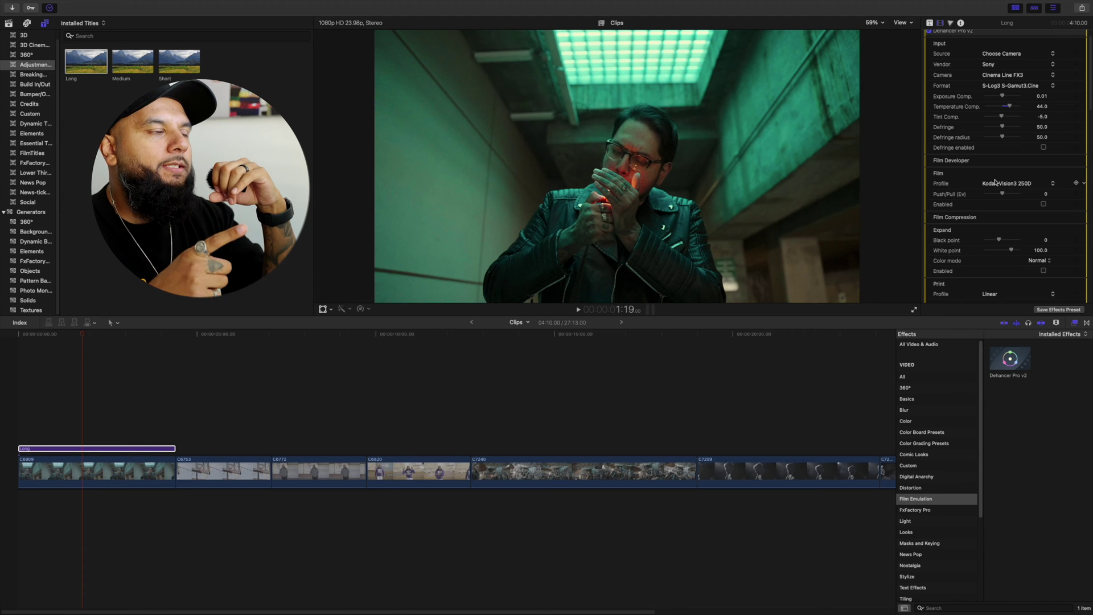
# Enable the Film stage with Kodak Vision3 250D and Push/Pull at 1.08.
pyautogui.click(1043, 204)
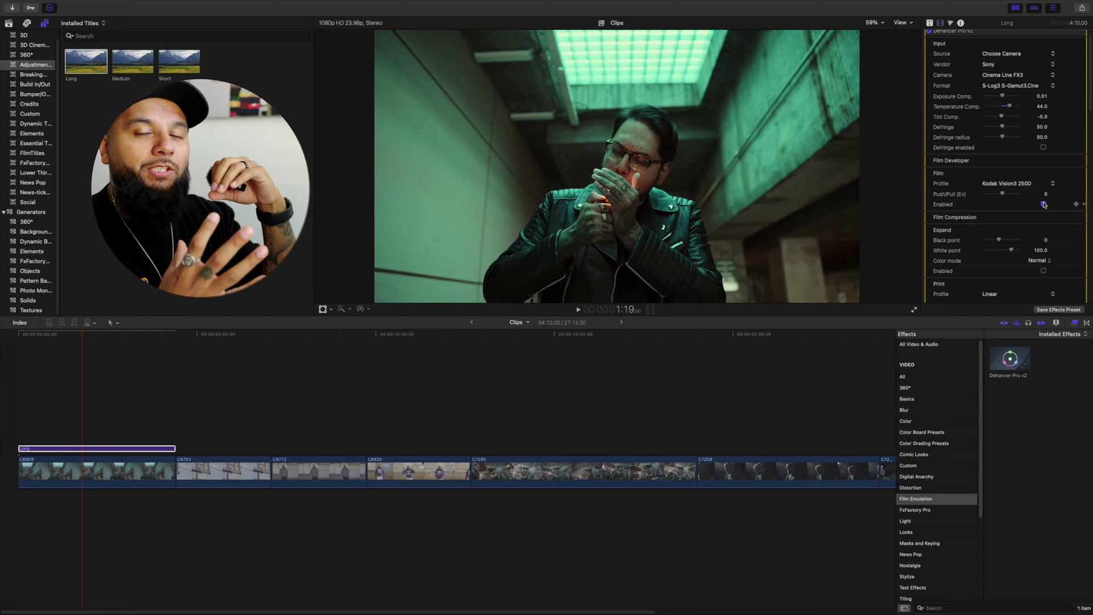
pyautogui.click(995, 184)
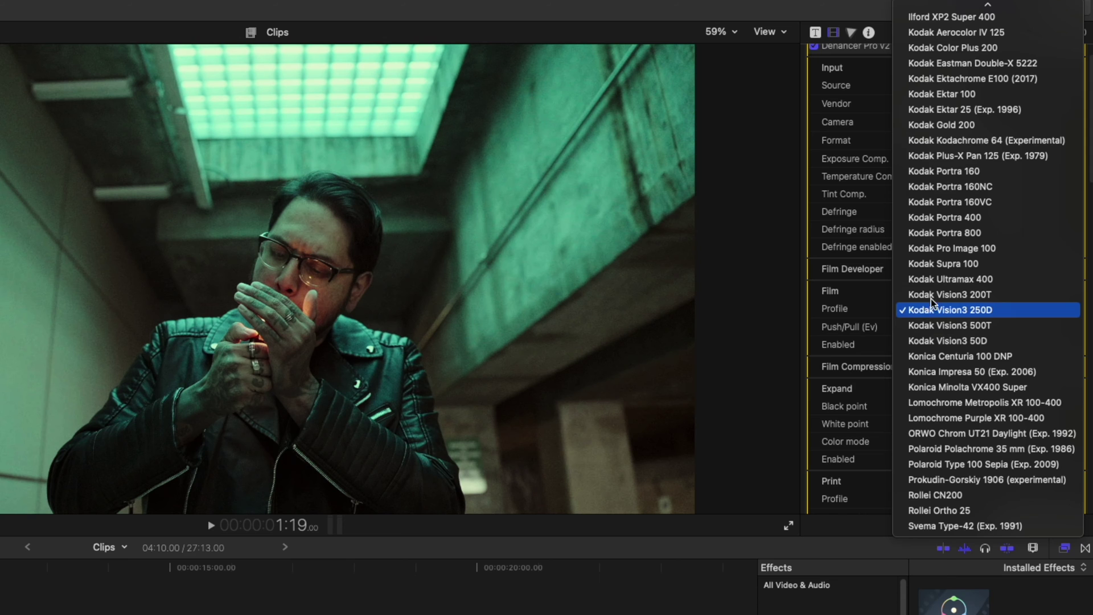
pyautogui.scroll(10, 933, 301)
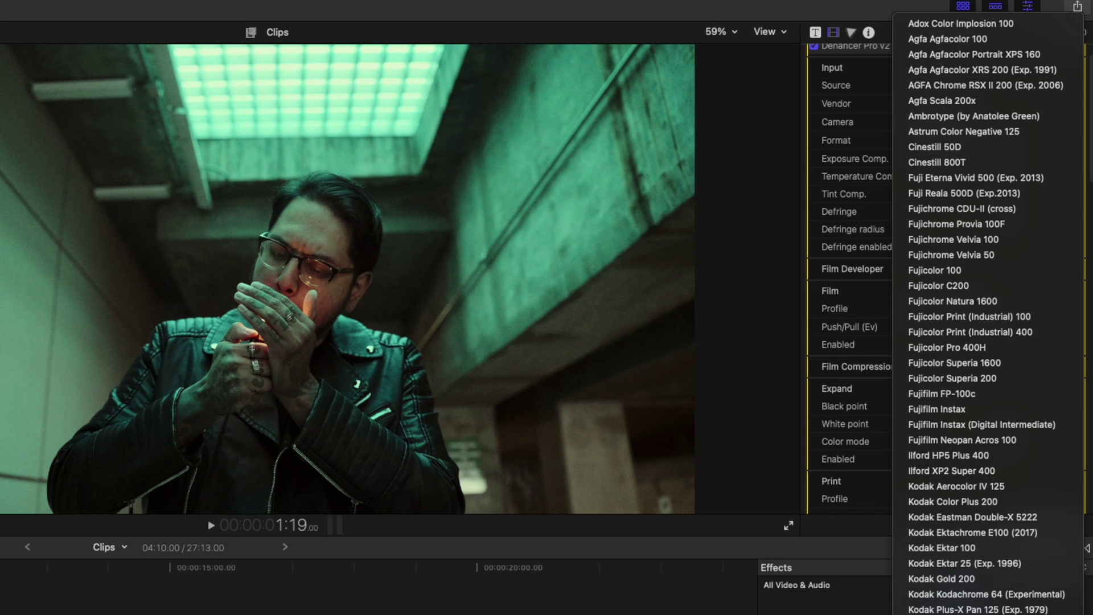
pyautogui.click(962, 239)
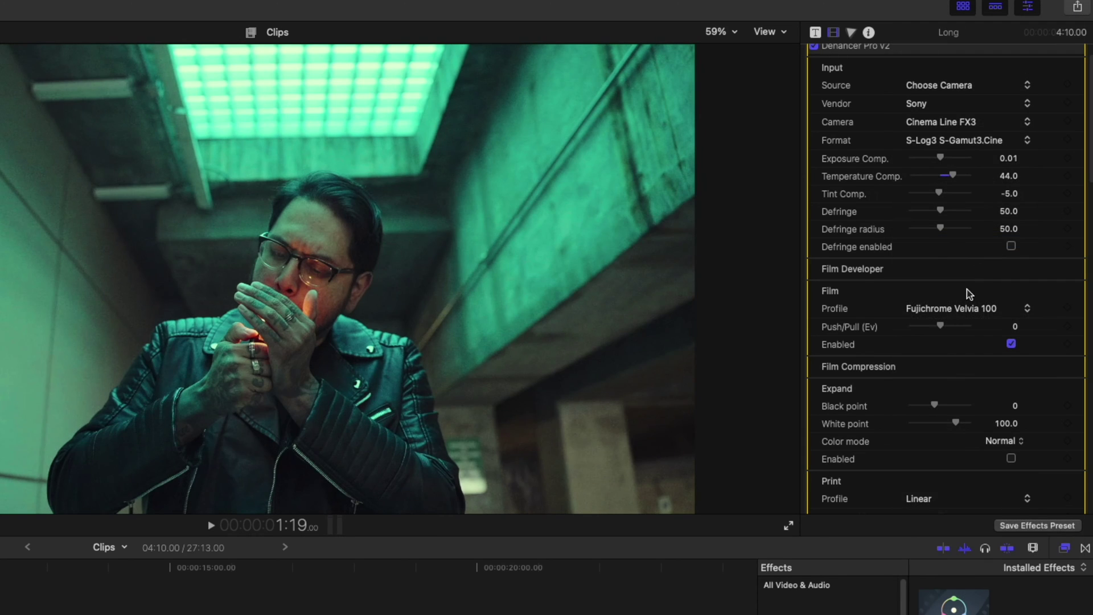
pyautogui.click(962, 310)
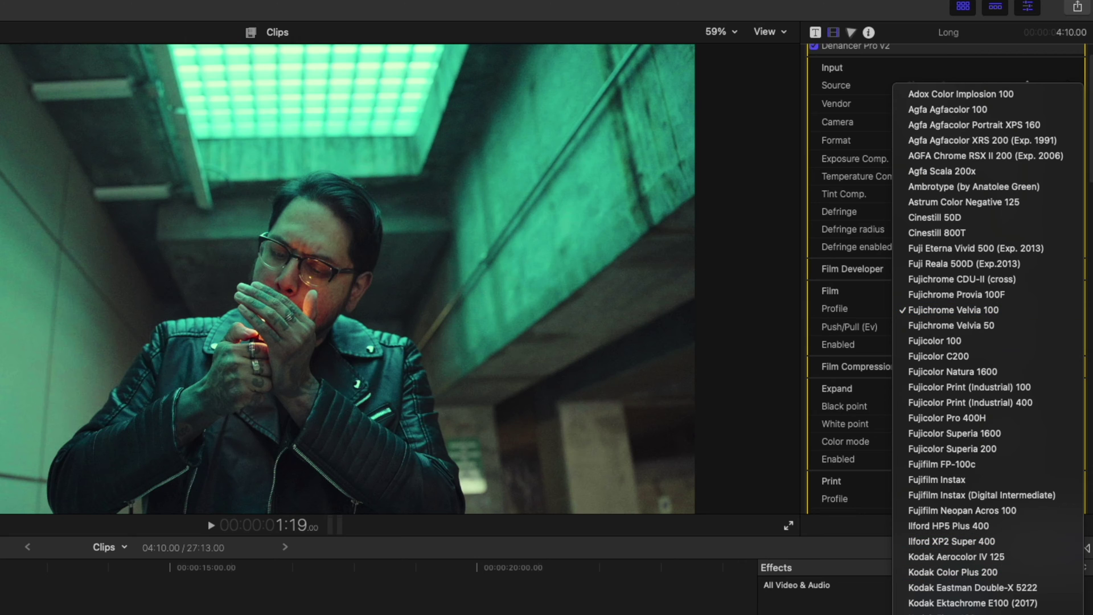
pyautogui.click(953, 316)
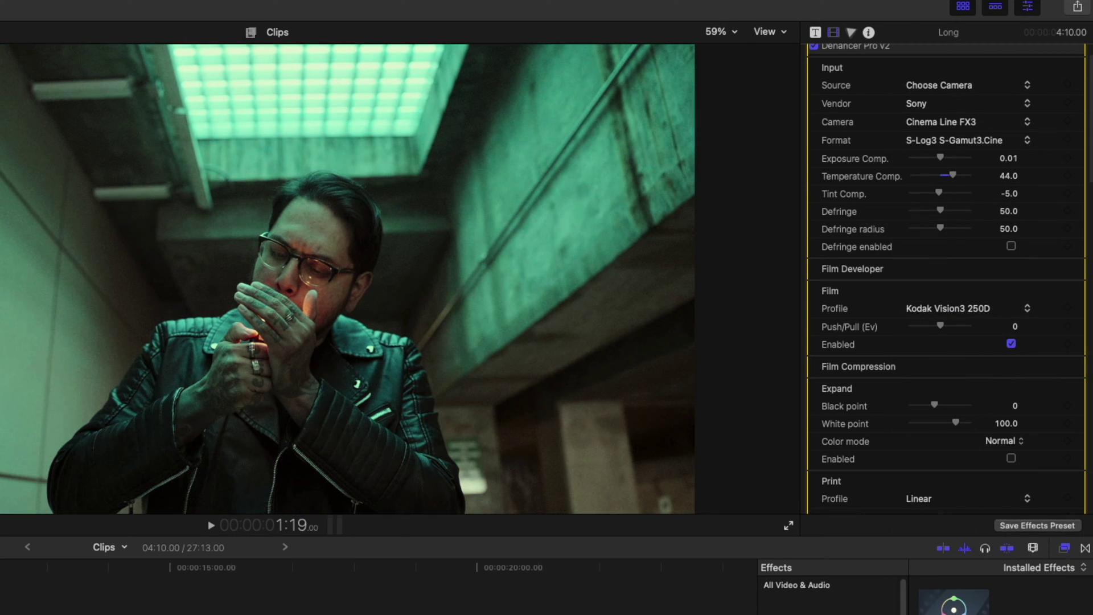
pyautogui.click(972, 312)
pyautogui.click(973, 312)
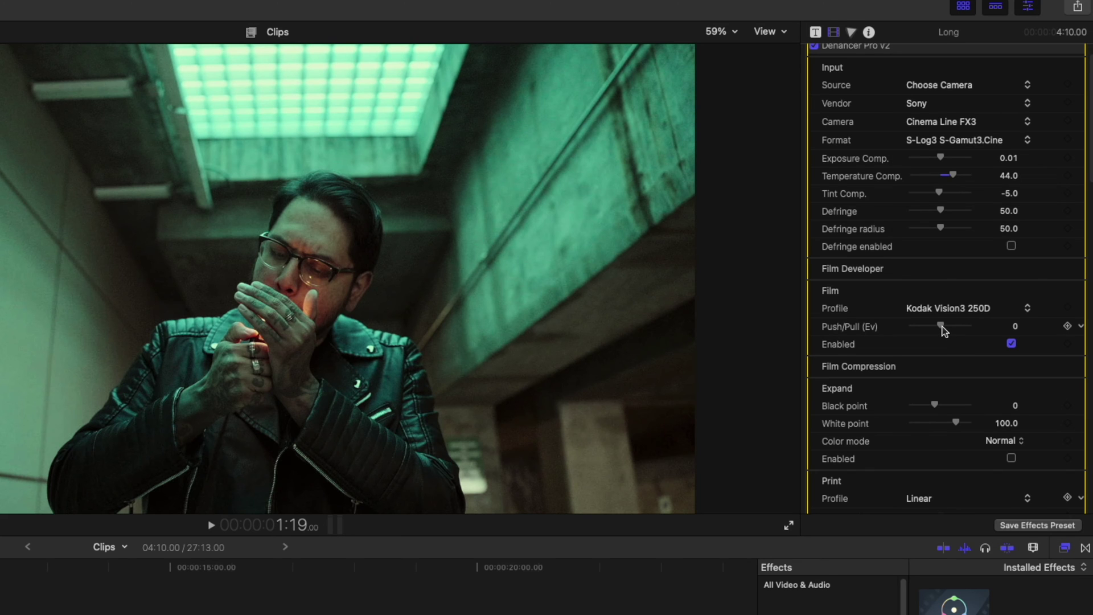
pyautogui.moveTo(941, 326)
pyautogui.mouseDown()
pyautogui.moveTo(920, 326)
pyautogui.moveTo(971, 330)
pyautogui.moveTo(910, 331)
pyautogui.moveTo(958, 329)
pyautogui.mouseUp()
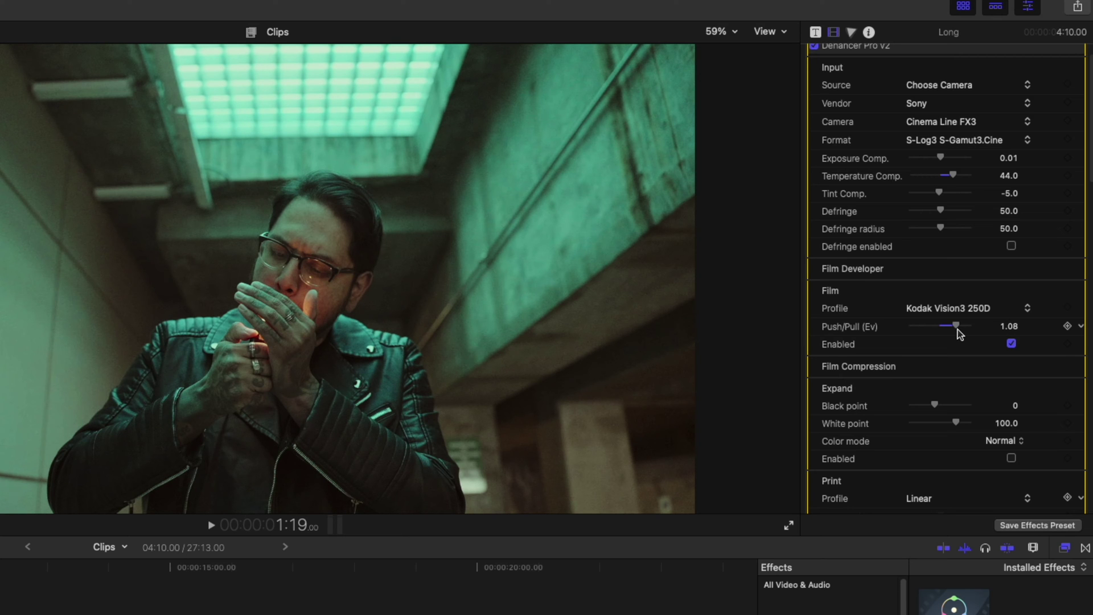
# Compare the film look on and off, then enable Film Compression.
pyautogui.click(1011, 344)
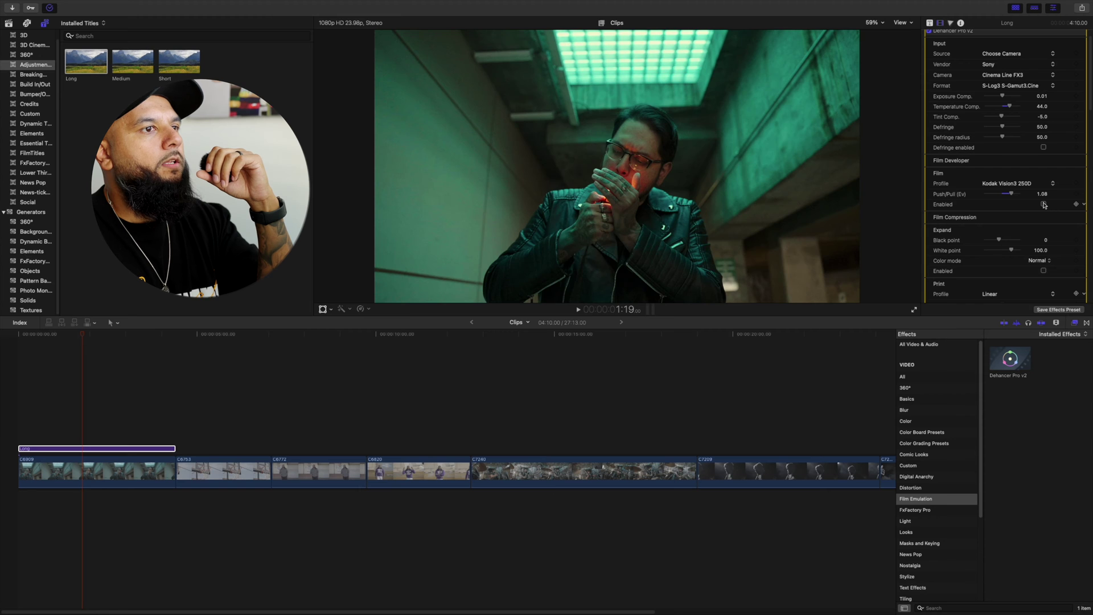
pyautogui.click(1011, 344)
pyautogui.click(1012, 344)
pyautogui.click(1044, 204)
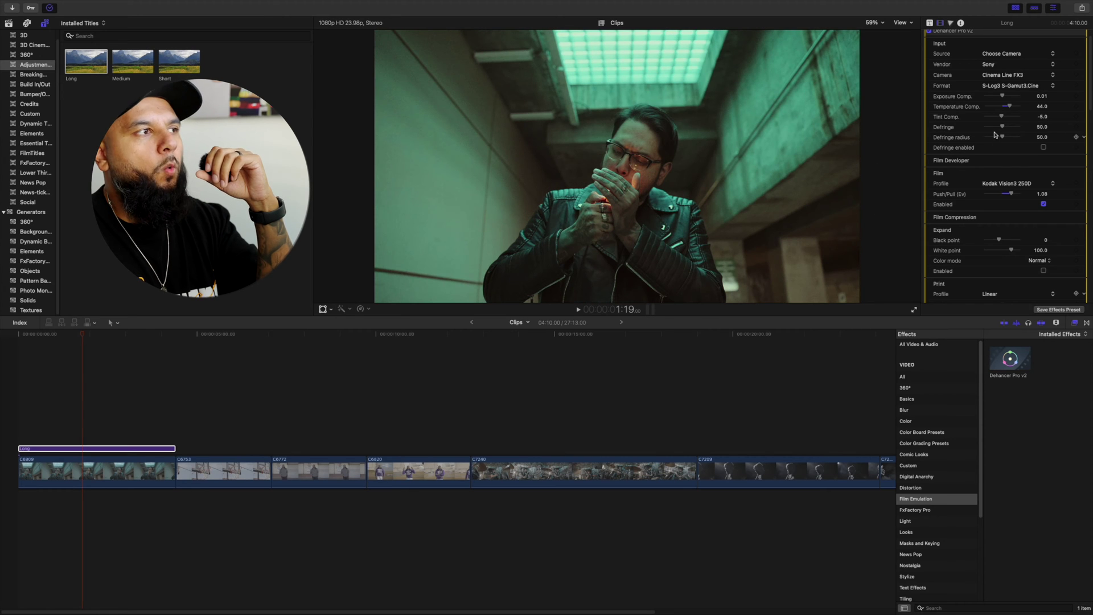
pyautogui.click(1043, 204)
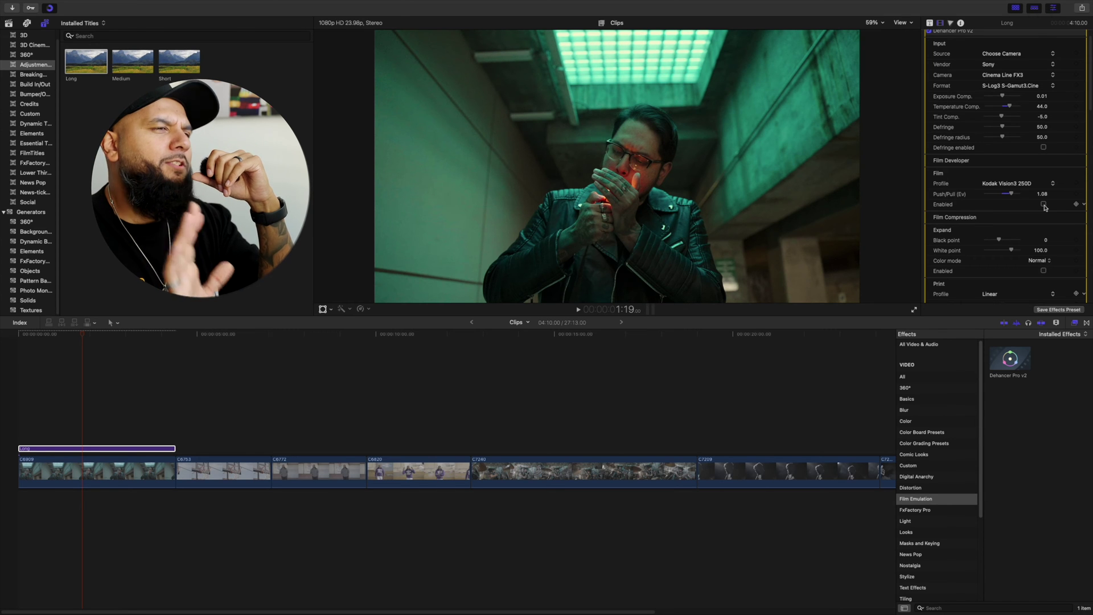
pyautogui.click(1044, 204)
pyautogui.click(1011, 443)
# Set Expand White point to 91.0 and Black point to 4.0, comparing compression on and off.
pyautogui.moveTo(958, 408)
pyautogui.mouseDown()
pyautogui.moveTo(910, 411)
pyautogui.moveTo(988, 412)
pyautogui.moveTo(953, 413)
pyautogui.mouseUp()
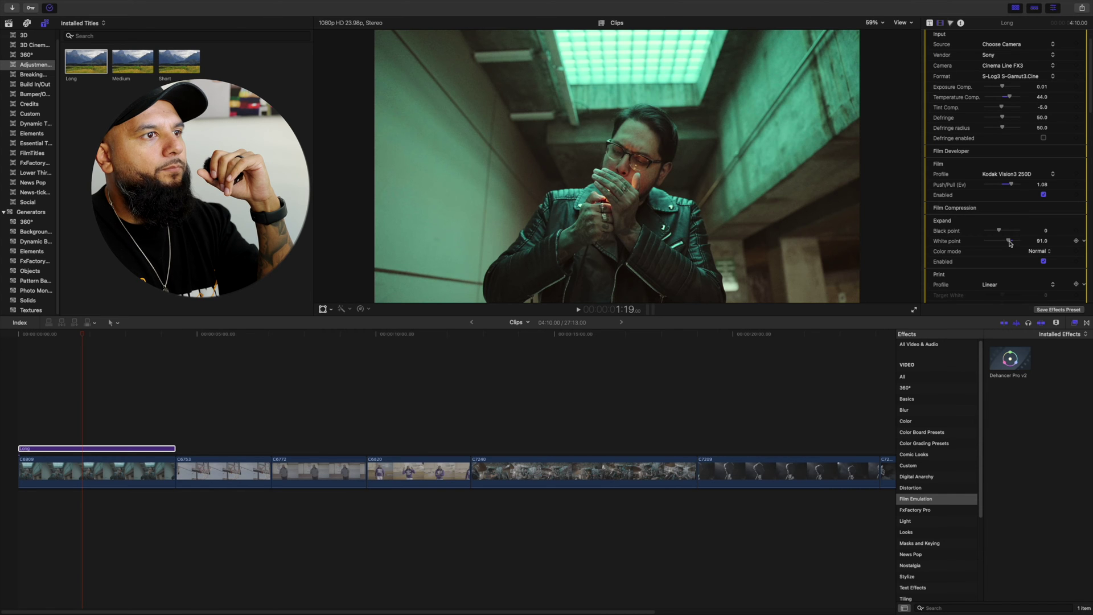
pyautogui.moveTo(1000, 232); pyautogui.dragTo(1002, 236)
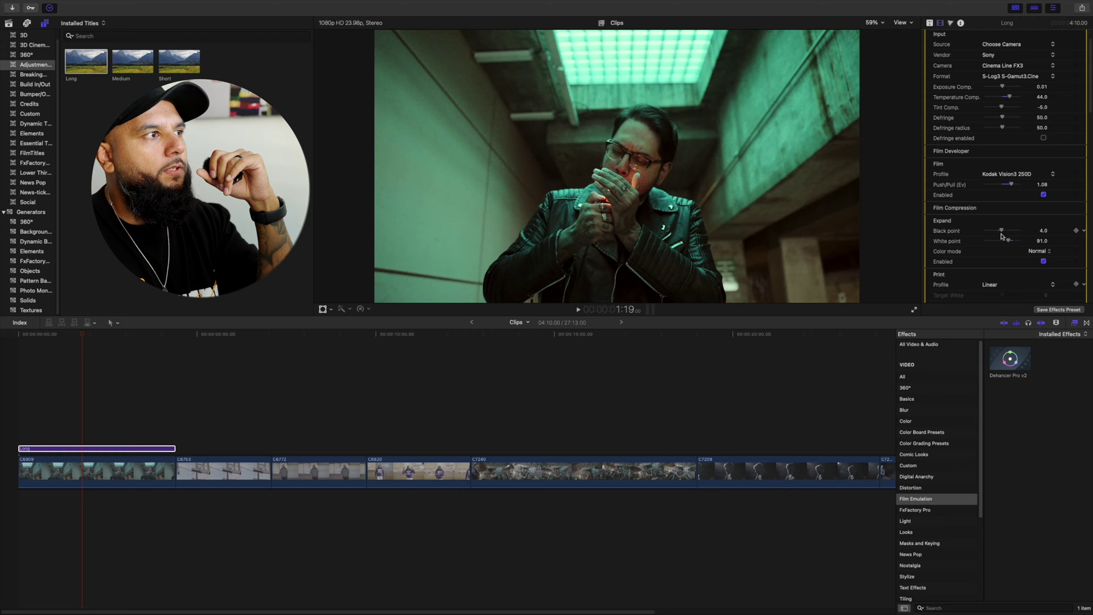
pyautogui.click(1044, 261)
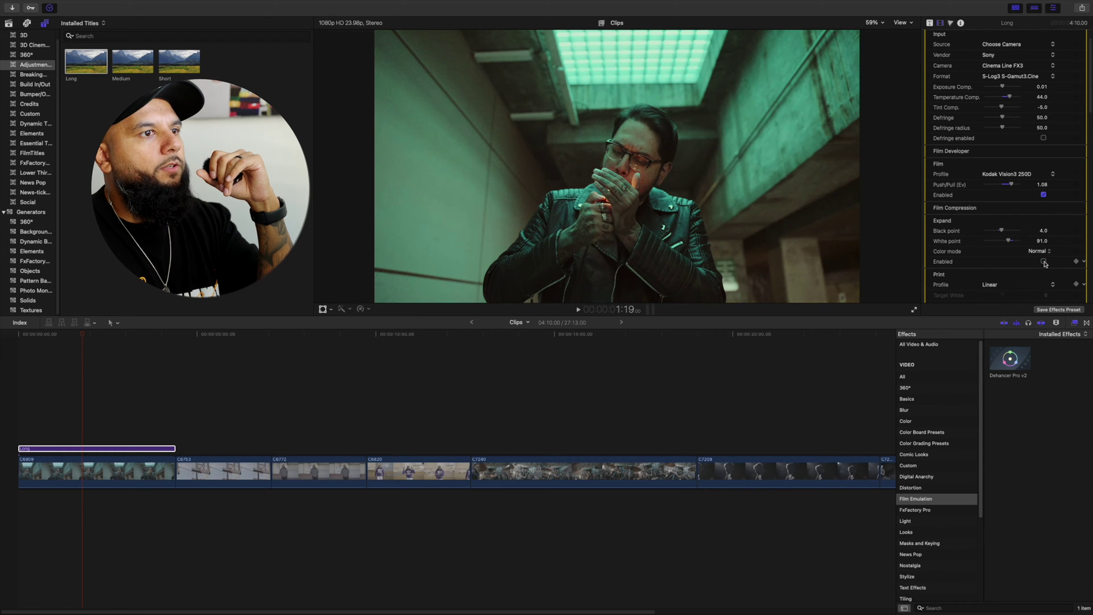
pyautogui.click(1044, 262)
pyautogui.click(1045, 262)
pyautogui.click(1044, 262)
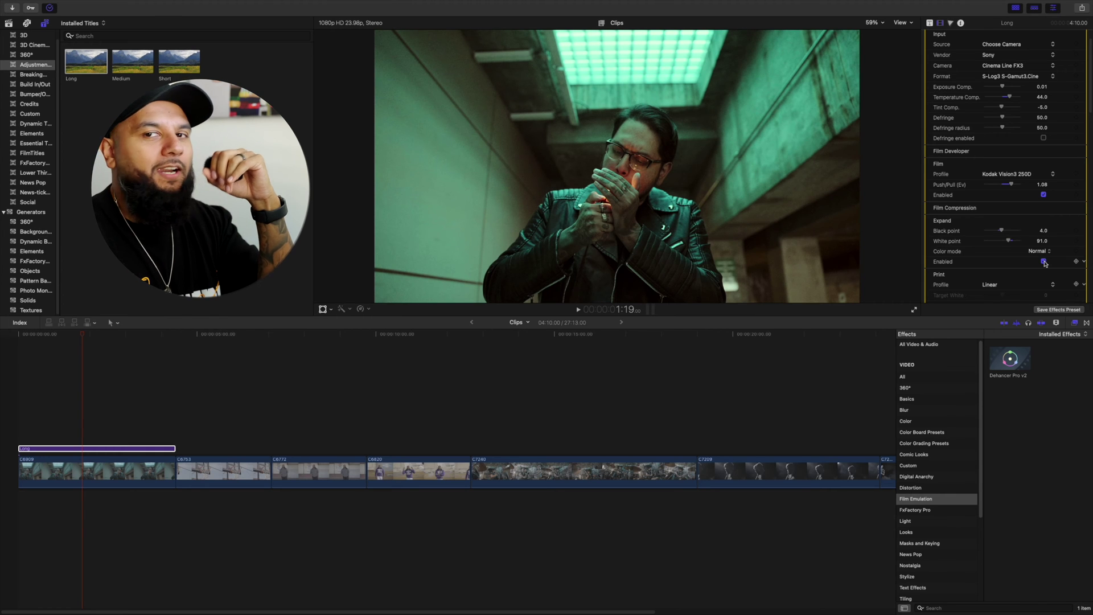
pyautogui.scroll(-4, 1025, 259)
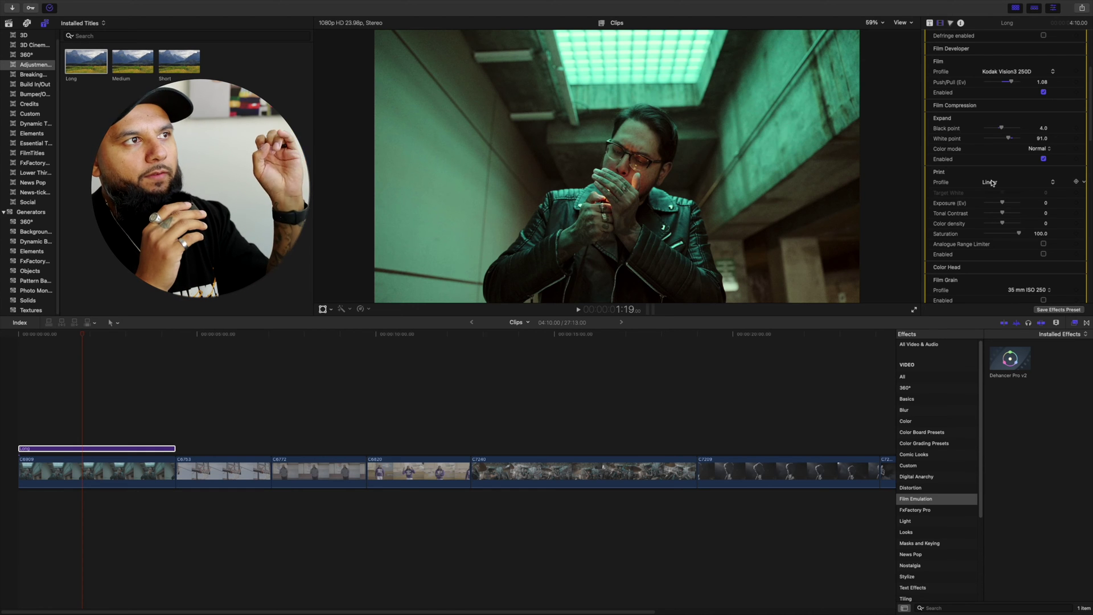
# Enable the Kodak 2383 Print Film stage with Target White -0.54, Exposure 0.22, Color density 0.
pyautogui.click(991, 182)
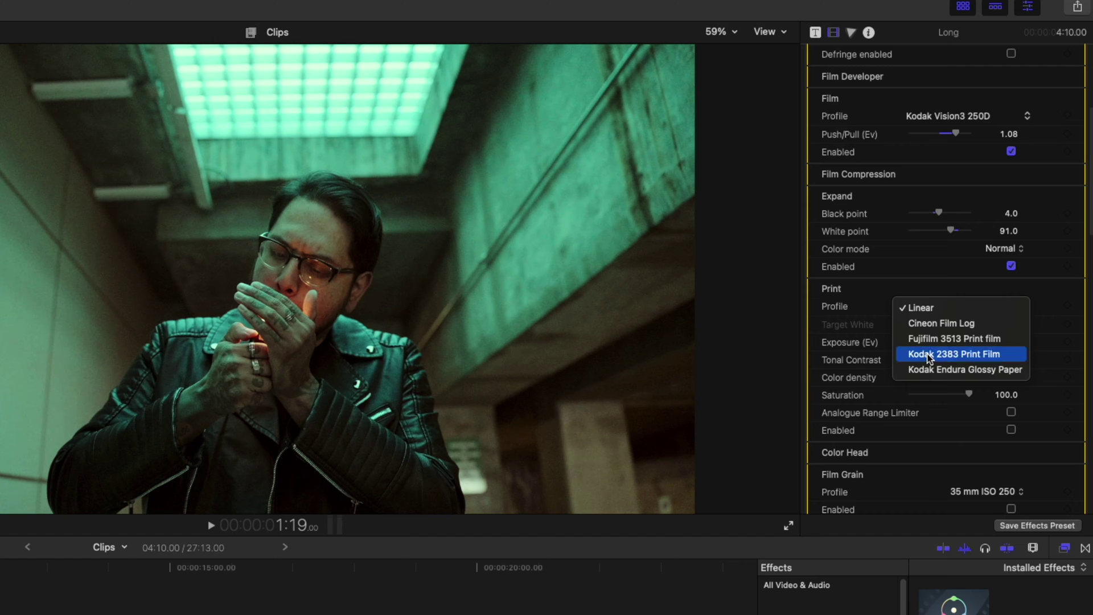
pyautogui.click(928, 355)
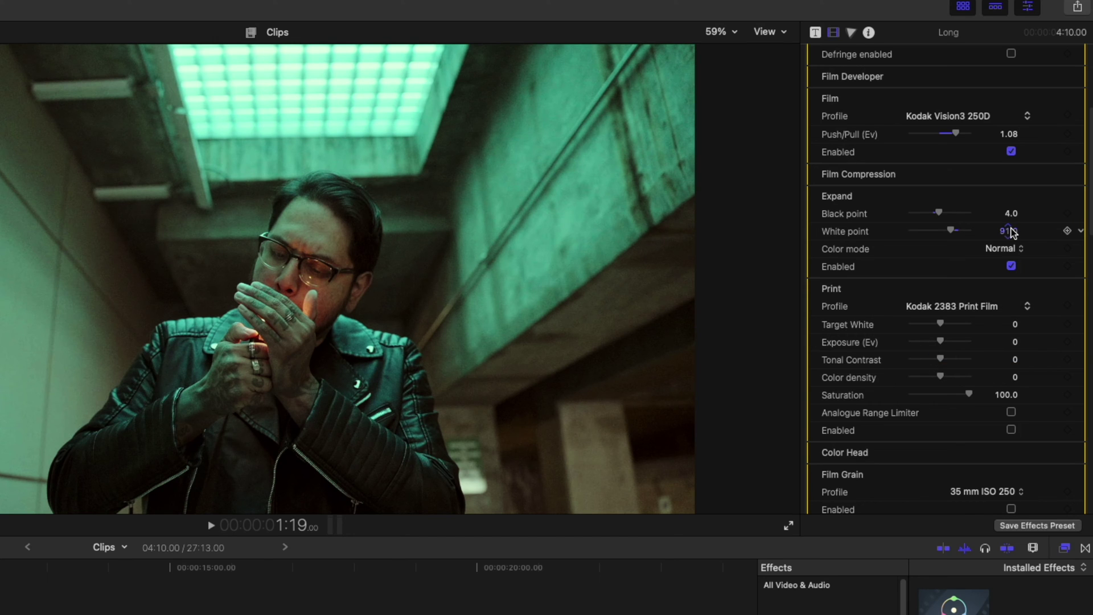
pyautogui.click(1011, 430)
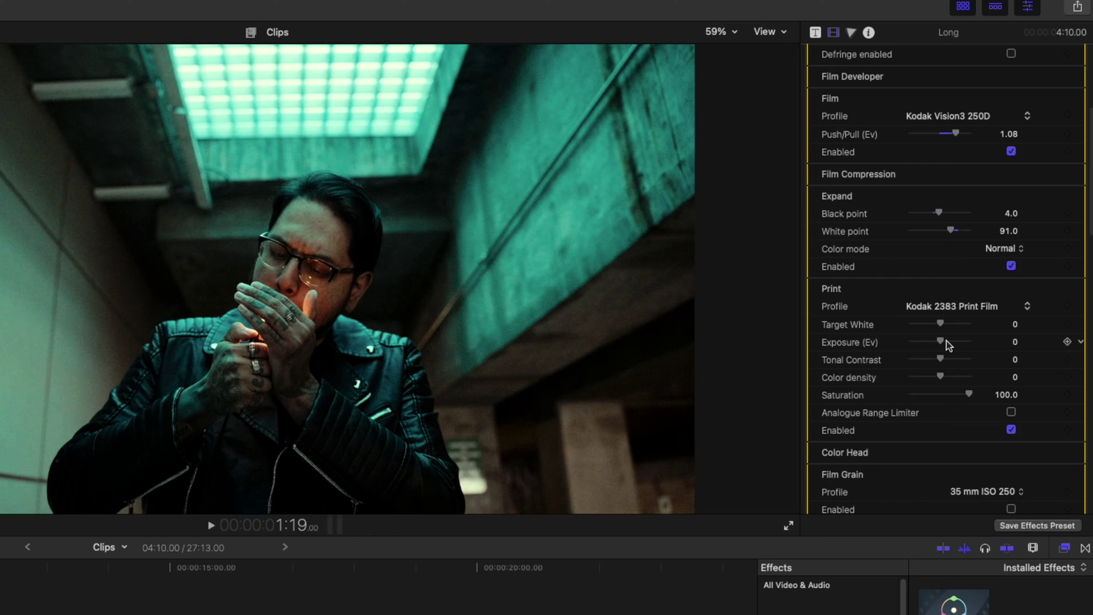
pyautogui.moveTo(943, 326)
pyautogui.mouseDown()
pyautogui.moveTo(955, 328)
pyautogui.moveTo(916, 327)
pyautogui.moveTo(992, 327)
pyautogui.moveTo(892, 332)
pyautogui.moveTo(938, 330)
pyautogui.moveTo(945, 346)
pyautogui.mouseUp()
pyautogui.moveTo(941, 359)
pyautogui.mouseDown()
pyautogui.moveTo(949, 381)
pyautogui.moveTo(936, 377)
pyautogui.mouseUp()
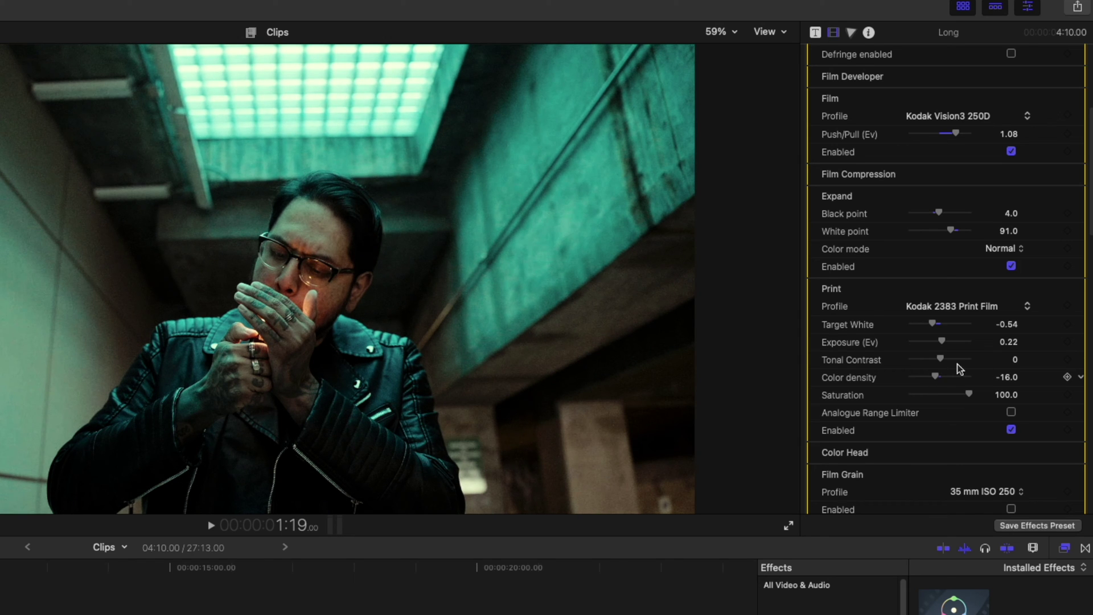
pyautogui.click(1008, 377)
pyautogui.write('0')
pyautogui.scroll(-5, 923, 378)
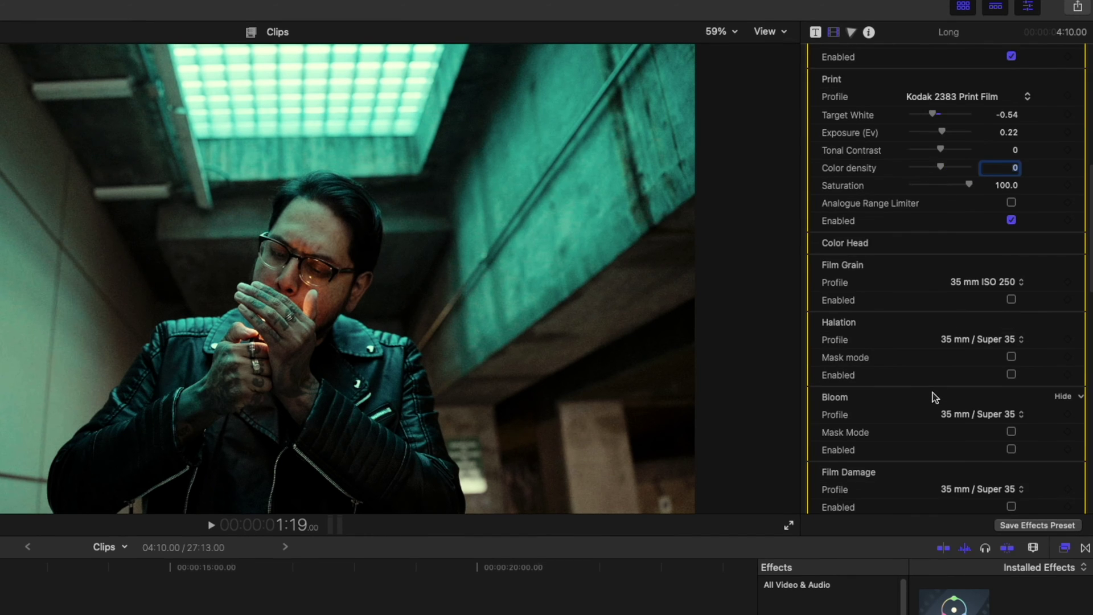
# Enable Halation with the 65 mm / 70 mm profile and switch on Bloom.
pyautogui.scroll(-2, 934, 397)
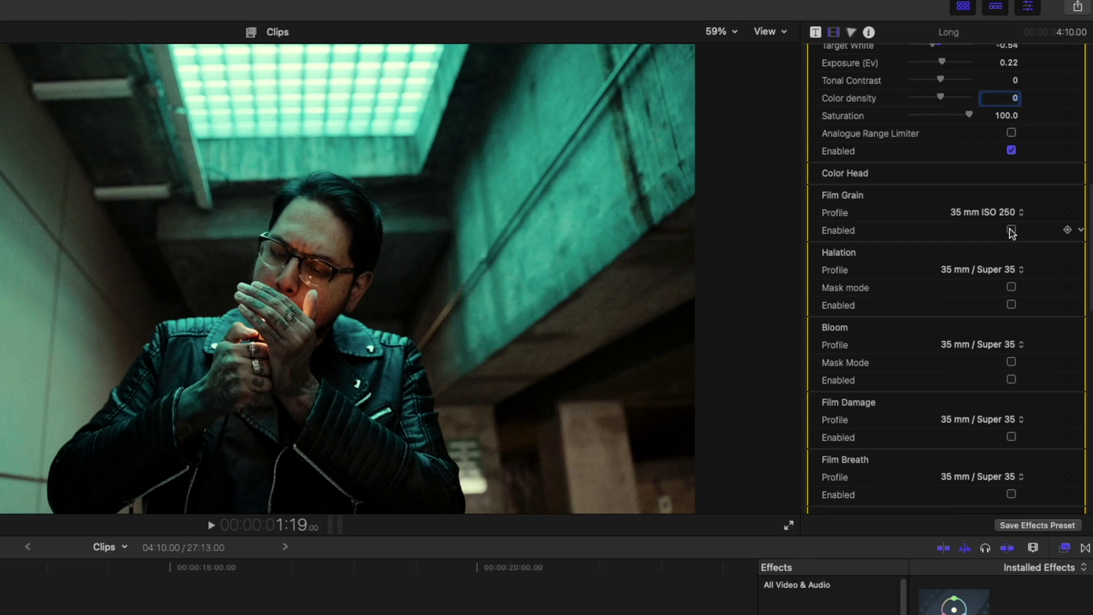
pyautogui.click(1012, 305)
pyautogui.click(987, 270)
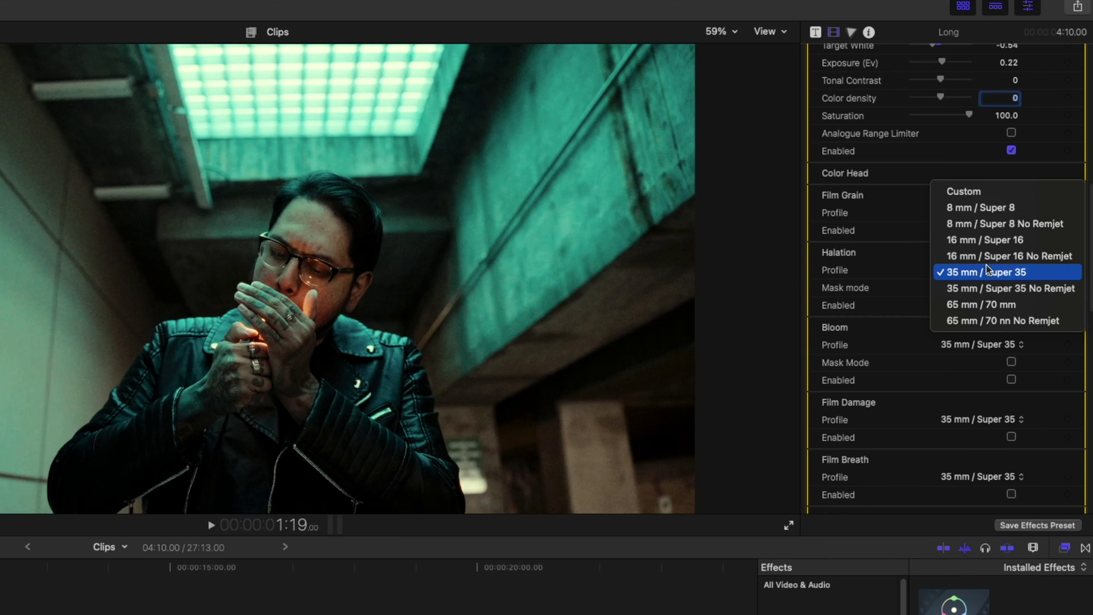
pyautogui.click(1014, 213)
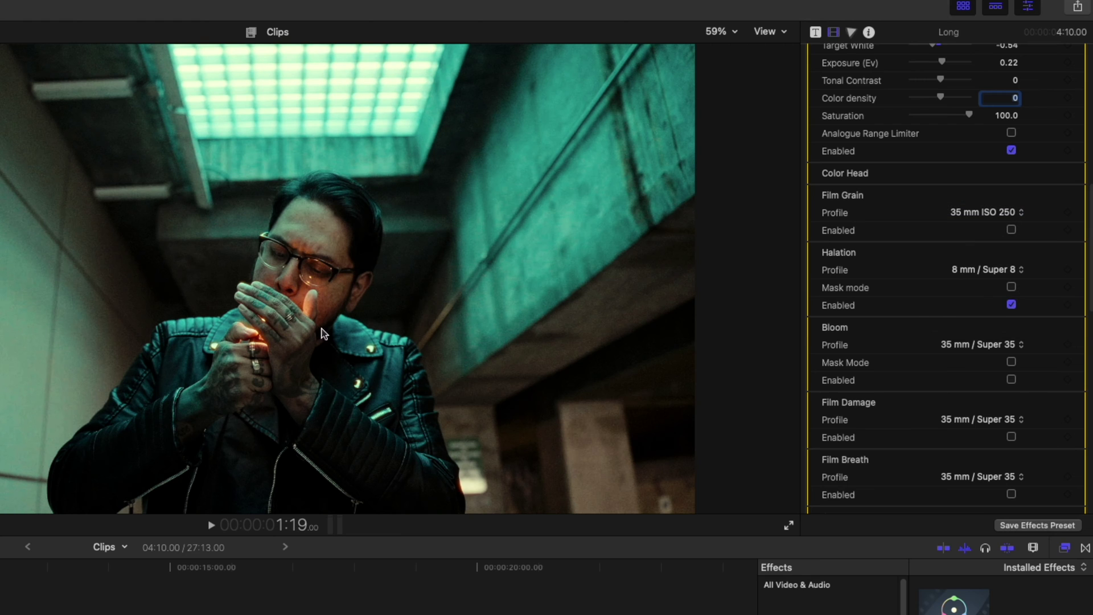
pyautogui.click(1009, 270)
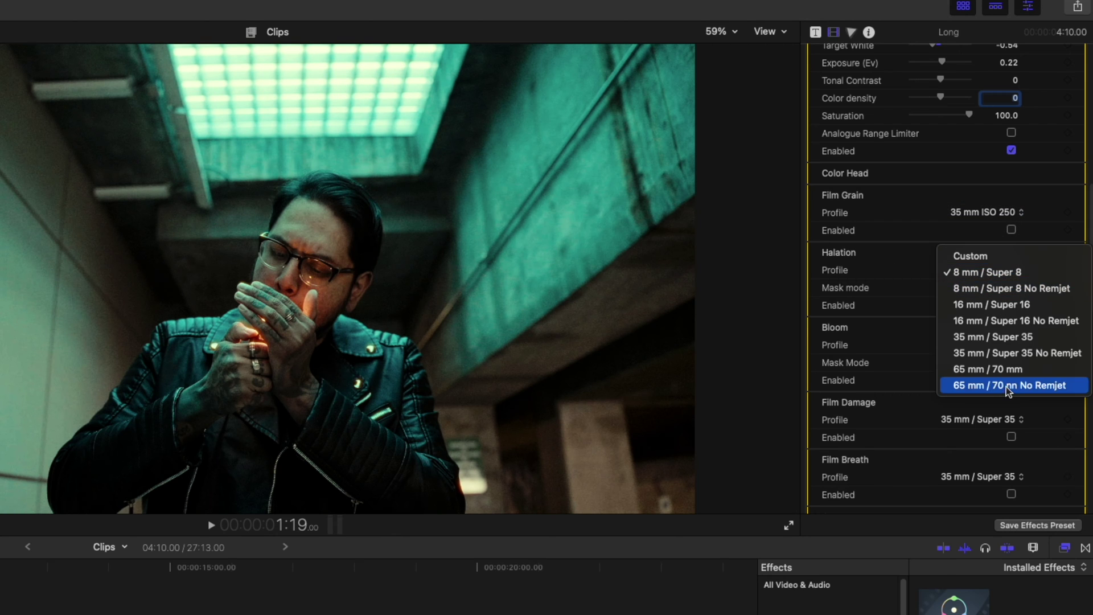
pyautogui.click(1009, 385)
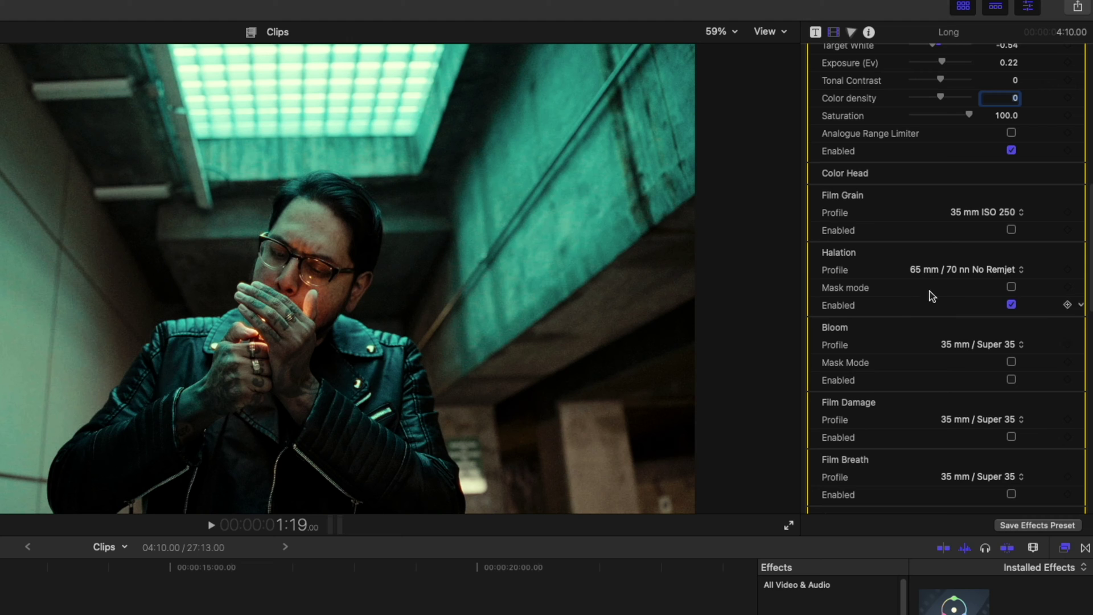
pyautogui.click(979, 275)
pyautogui.click(980, 275)
pyautogui.click(979, 277)
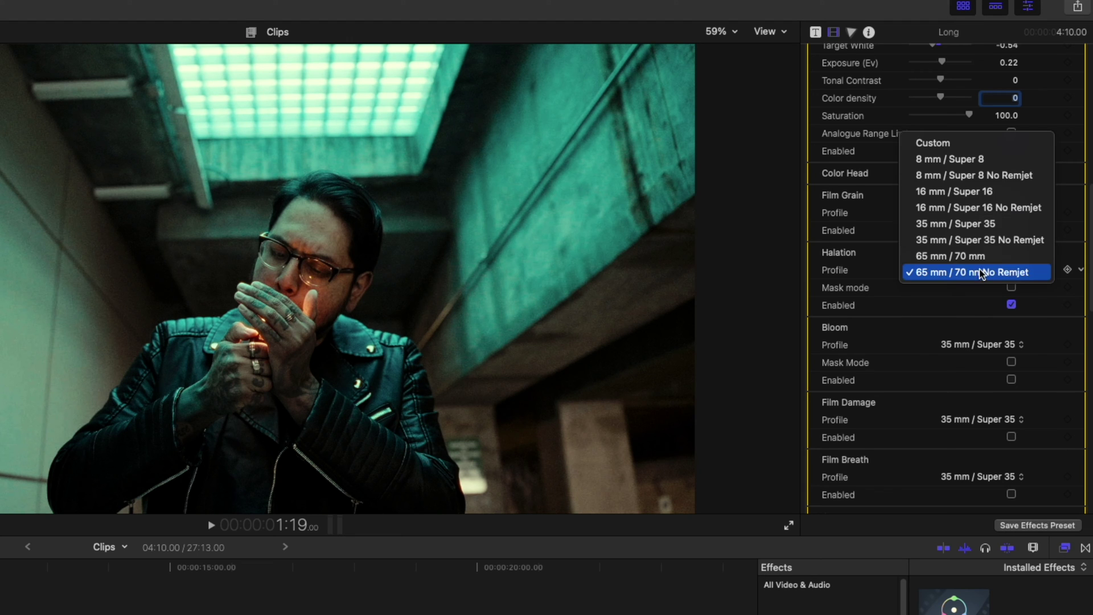
pyautogui.click(983, 257)
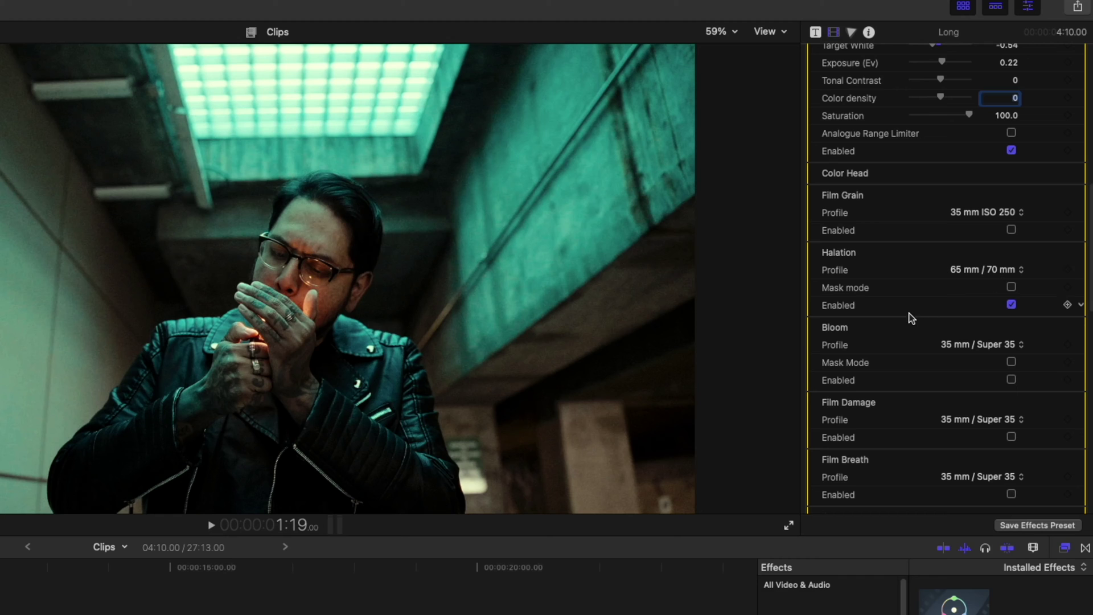
pyautogui.click(1011, 380)
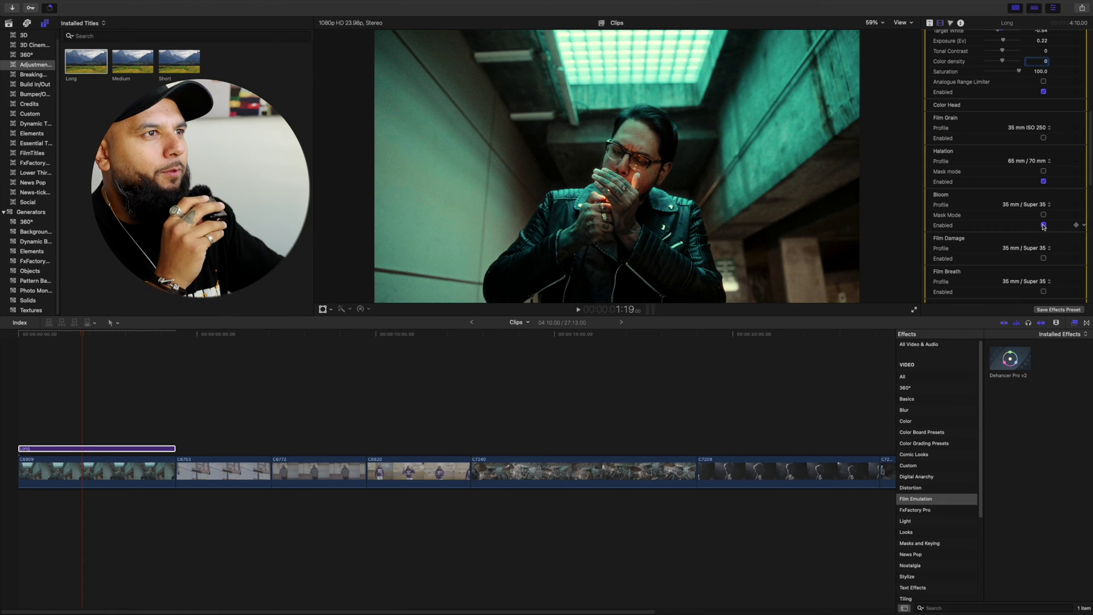
# Raise Temperature Comp. to 90 with Tint Comp. at -20, then compare Dehancer on and off.
pyautogui.scroll(4, 991, 216)
pyautogui.scroll(7, 991, 215)
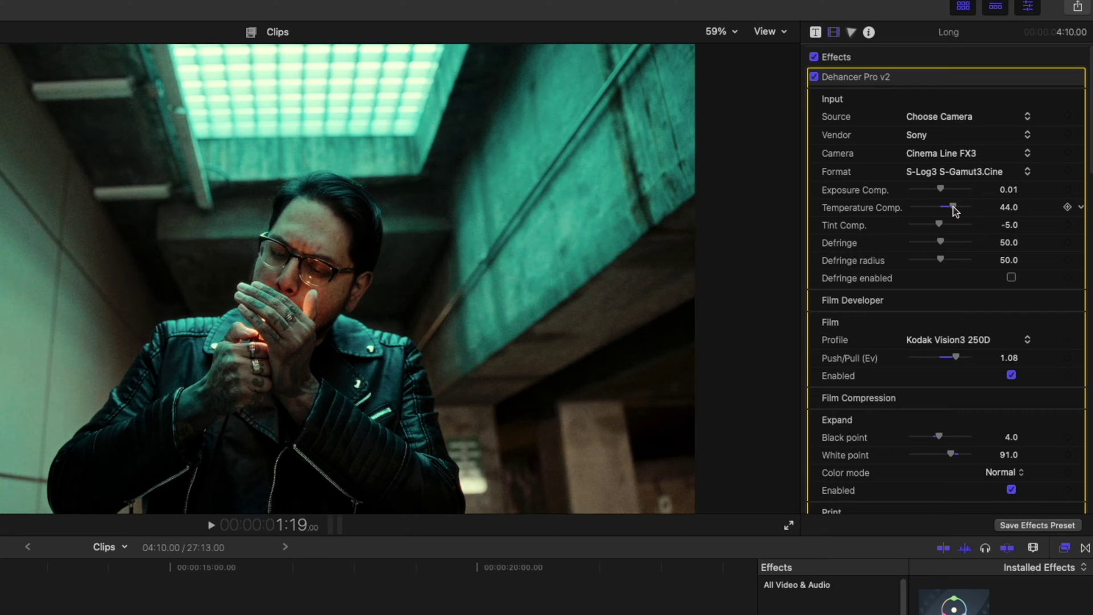
pyautogui.moveTo(953, 208); pyautogui.dragTo(936, 226)
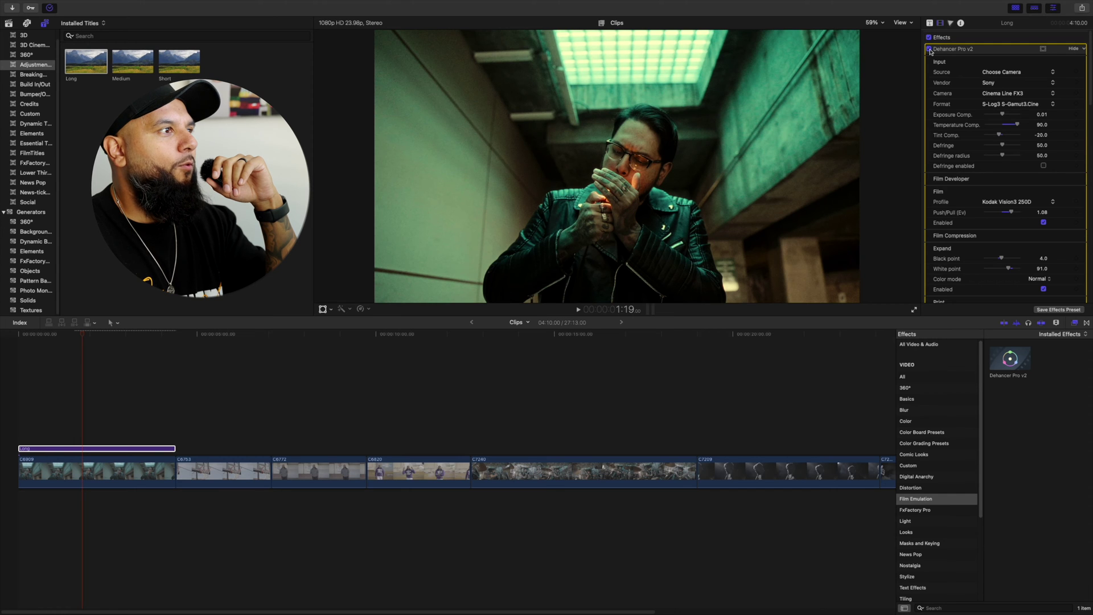
pyautogui.click(929, 49)
pyautogui.click(929, 49)
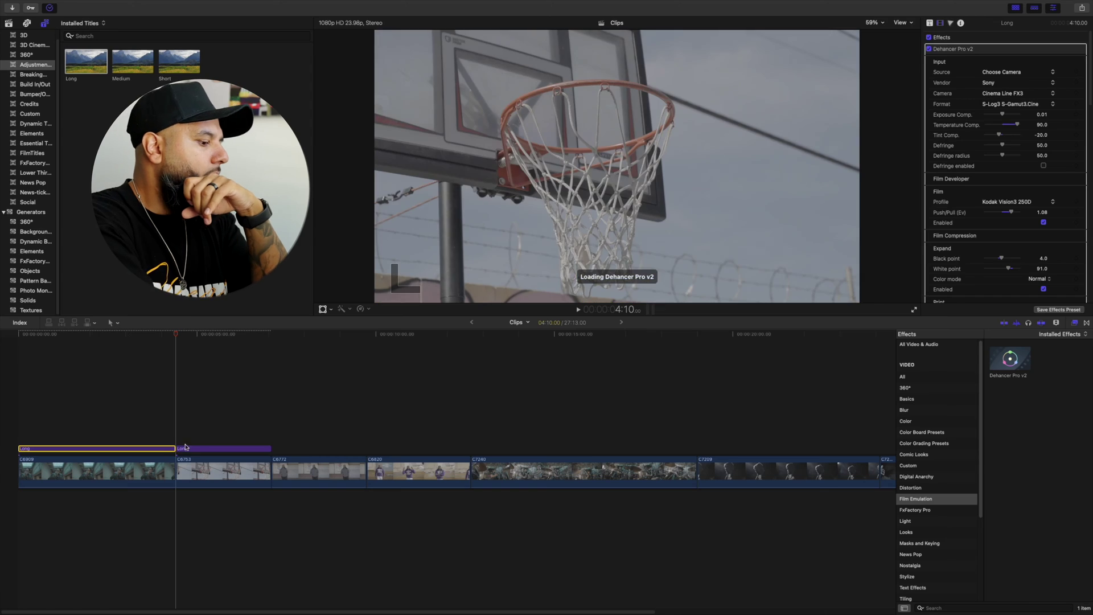
# On the second Long layer, set Exposure Comp. to -0.24, cool the temperature and set tint to -31.
pyautogui.click(216, 447)
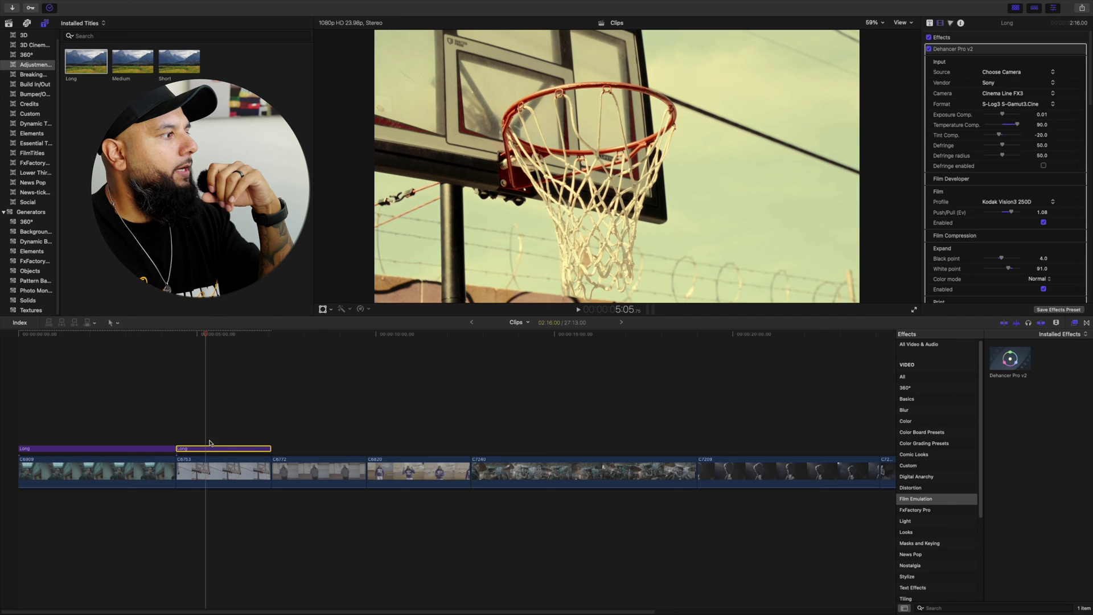
pyautogui.click(1041, 115)
pyautogui.write('-0.24')
pyautogui.press('Return')
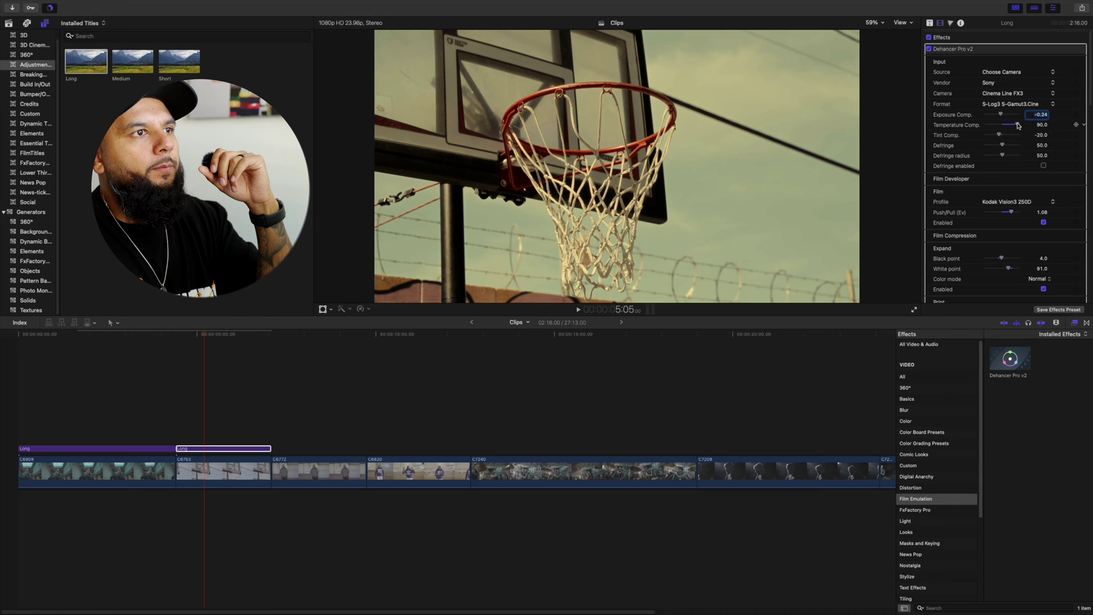
pyautogui.moveTo(1018, 125); pyautogui.dragTo(1003, 125)
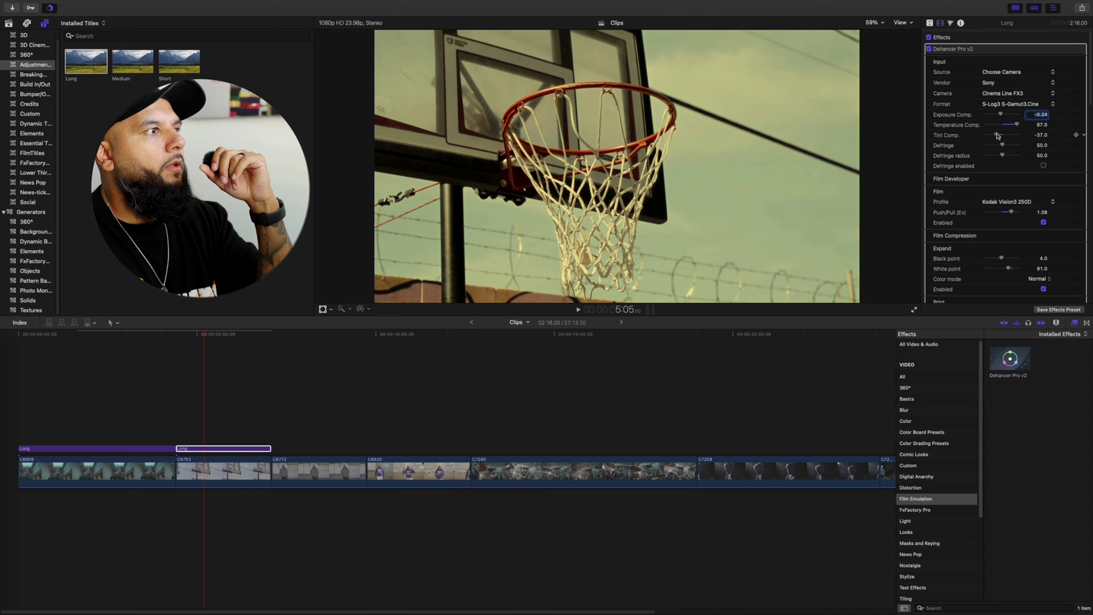
pyautogui.moveTo(996, 135); pyautogui.dragTo(998, 135)
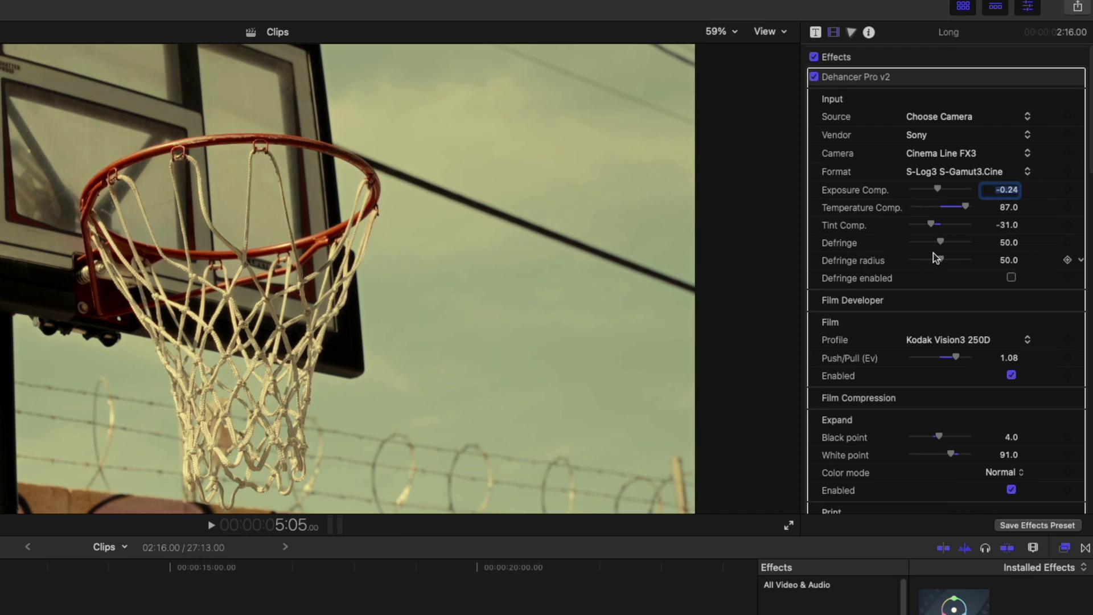
# Lower Black point to -2 and White point to 83, and reduce the print's Target White.
pyautogui.scroll(-5, 934, 253)
pyautogui.scroll(-2, 933, 252)
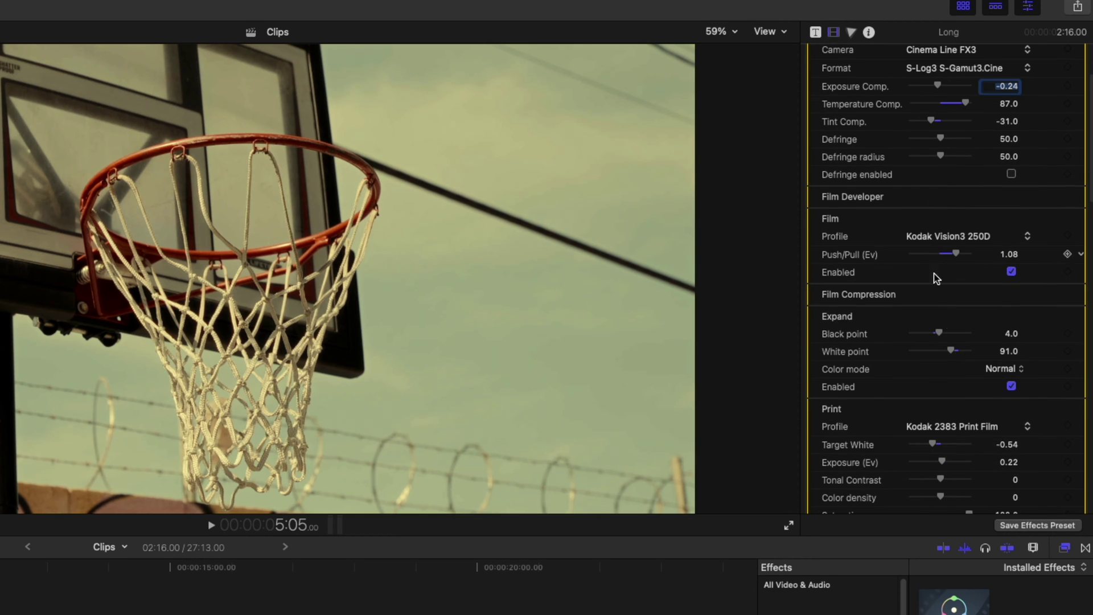
pyautogui.moveTo(939, 335); pyautogui.dragTo(938, 336)
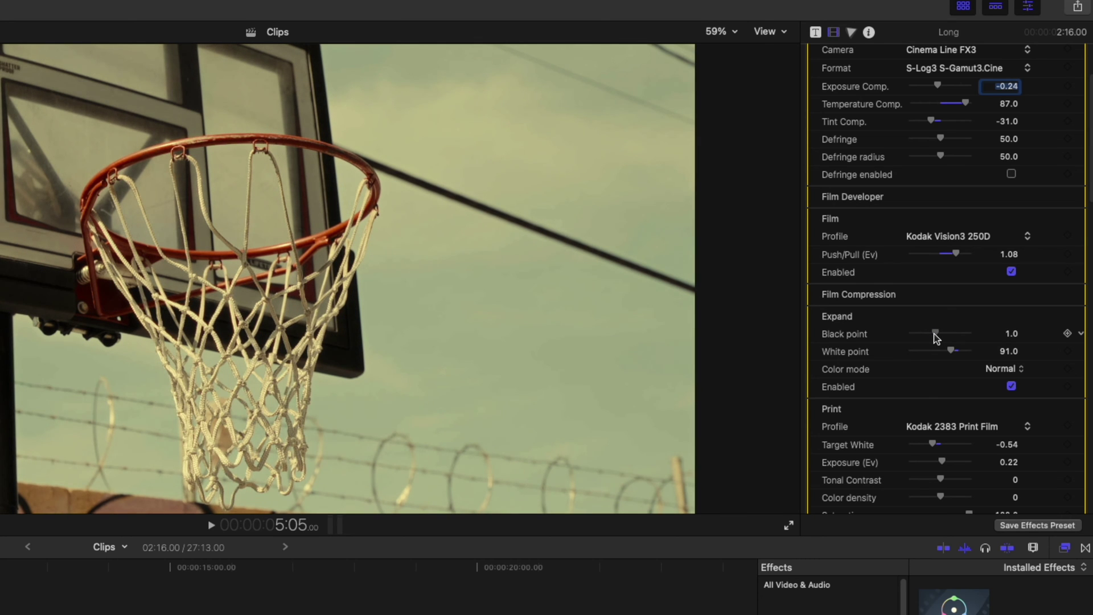
pyautogui.moveTo(950, 349); pyautogui.dragTo(943, 353)
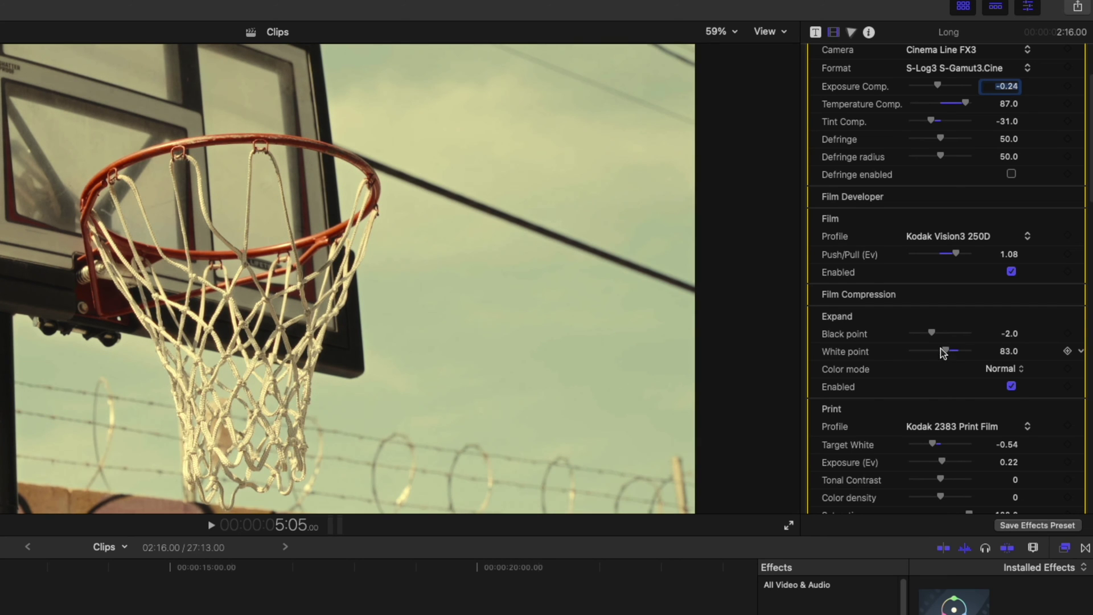
pyautogui.scroll(-5, 905, 435)
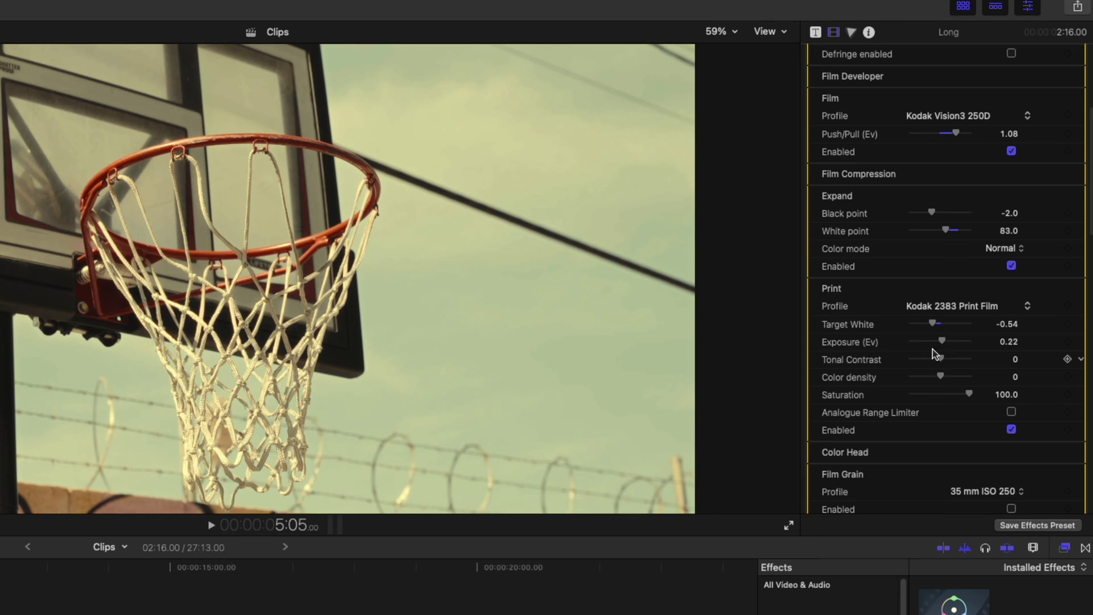
pyautogui.moveTo(936, 323); pyautogui.dragTo(920, 329)
# Set Film Grain to 65 mm ISO 500, then toggle Dehancer off and on to compare.
pyautogui.scroll(-5, 933, 353)
pyautogui.scroll(-3, 905, 366)
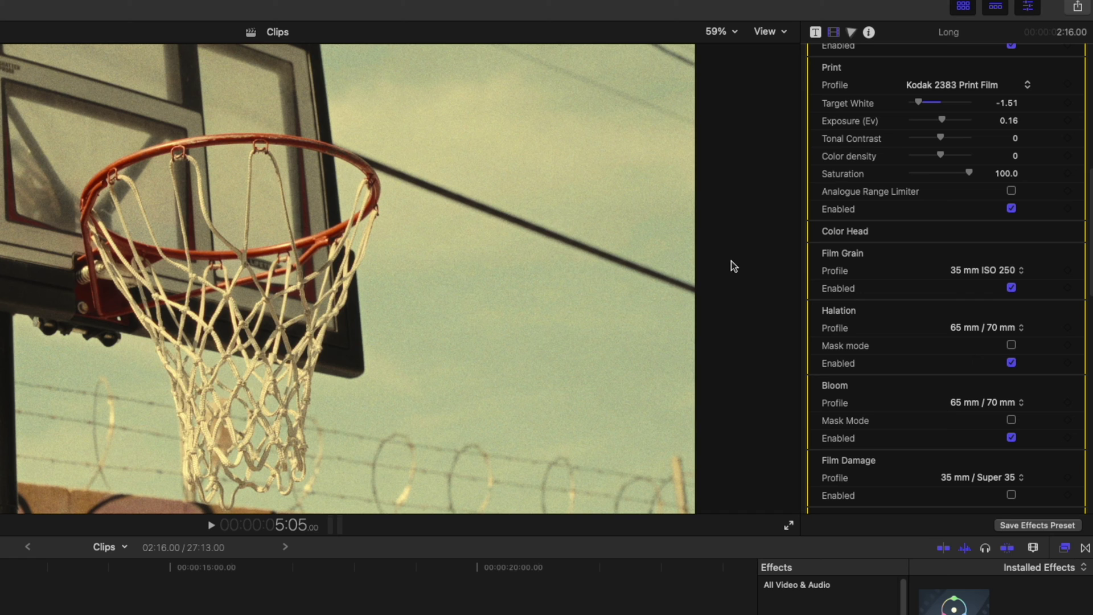
pyautogui.click(1008, 271)
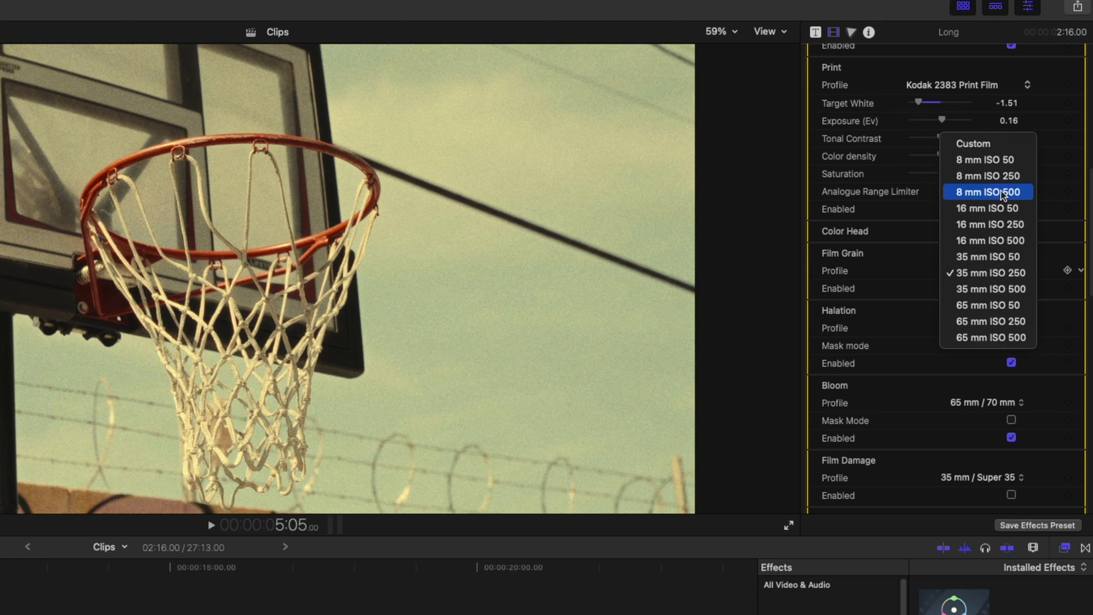
pyautogui.click(1007, 164)
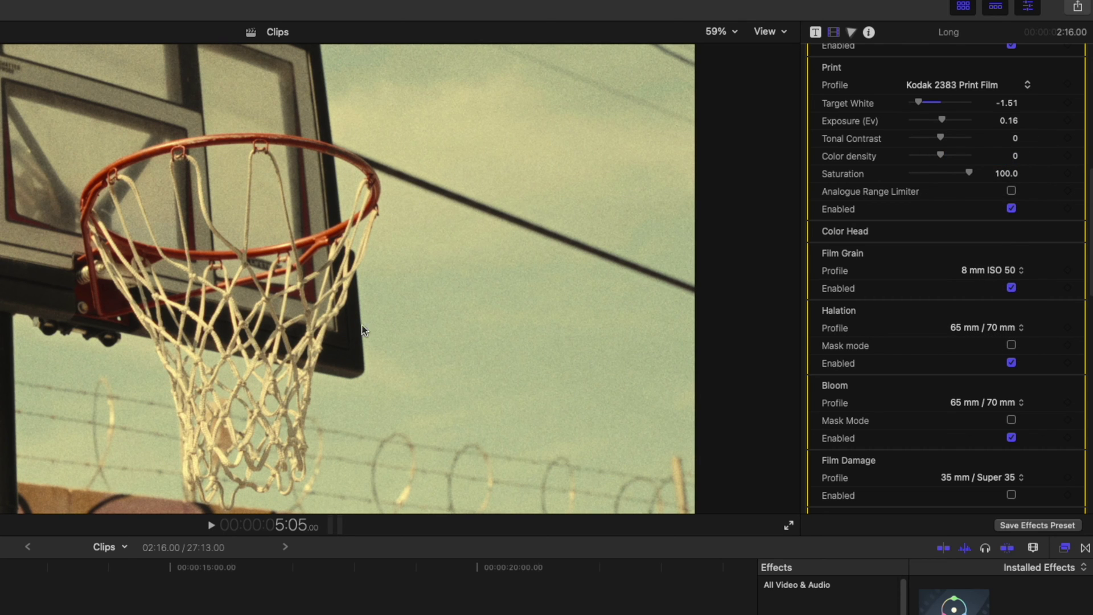
pyautogui.click(972, 272)
pyautogui.click(1026, 443)
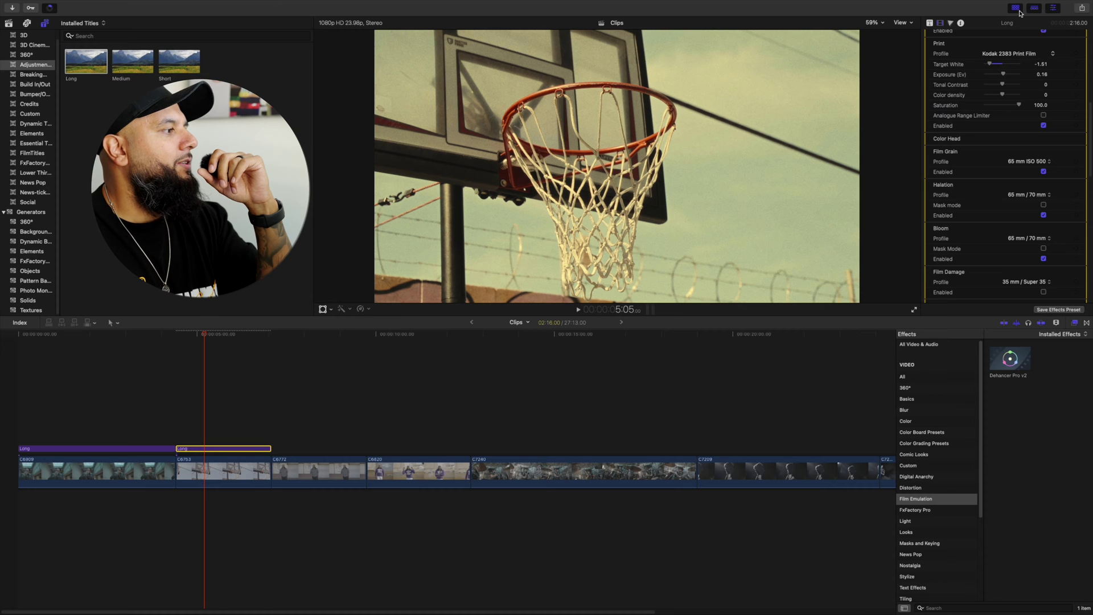
pyautogui.scroll(10, 835, 88)
pyautogui.click(929, 49)
pyautogui.click(929, 49)
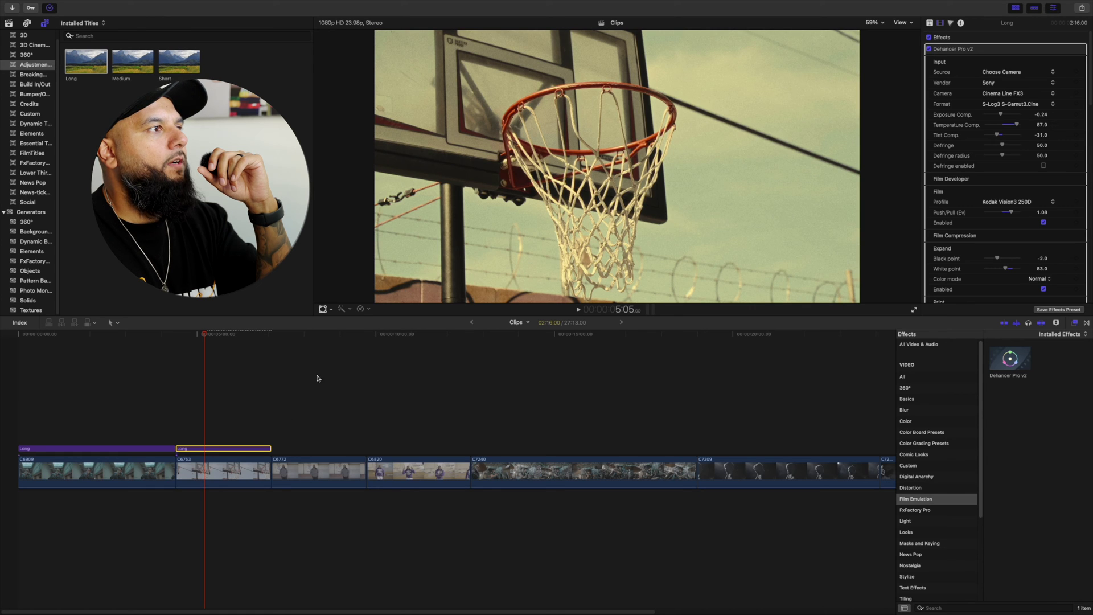
# Extend the second Long layer over clip C6772 and reset its exposure compensation to 0.01.
pyautogui.click(303, 436)
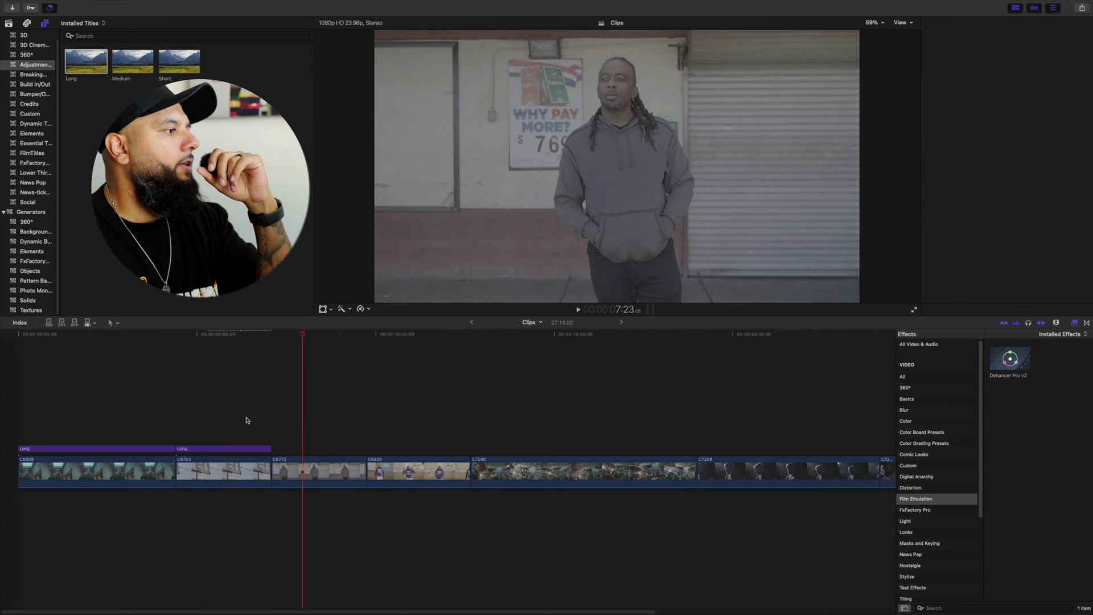
pyautogui.moveTo(271, 446); pyautogui.dragTo(366, 446)
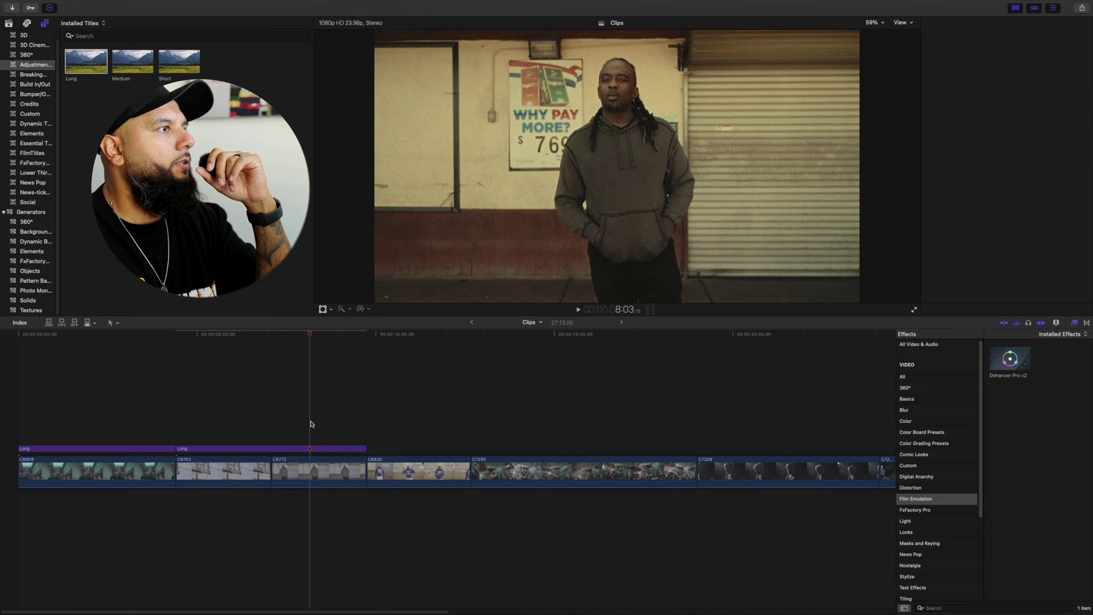
pyautogui.click(323, 448)
pyautogui.moveTo(1028, 115); pyautogui.dragTo(1033, 104)
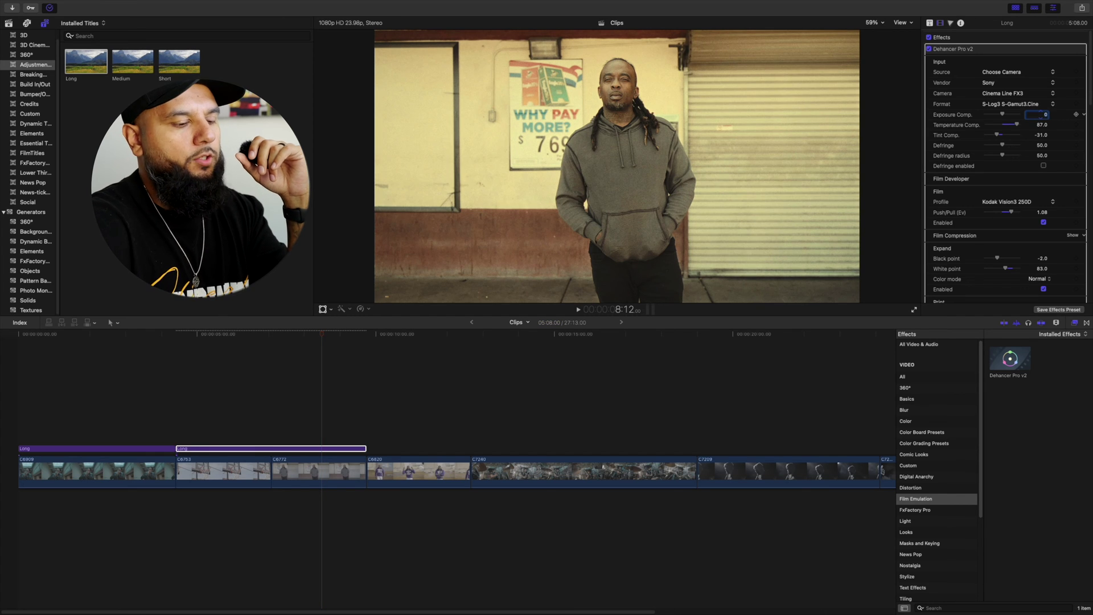
# Raise Temperature Comp to about 88, lift the compression white point, and lower Tint Comp to about -5.
pyautogui.moveTo(1016, 126); pyautogui.dragTo(1017, 125)
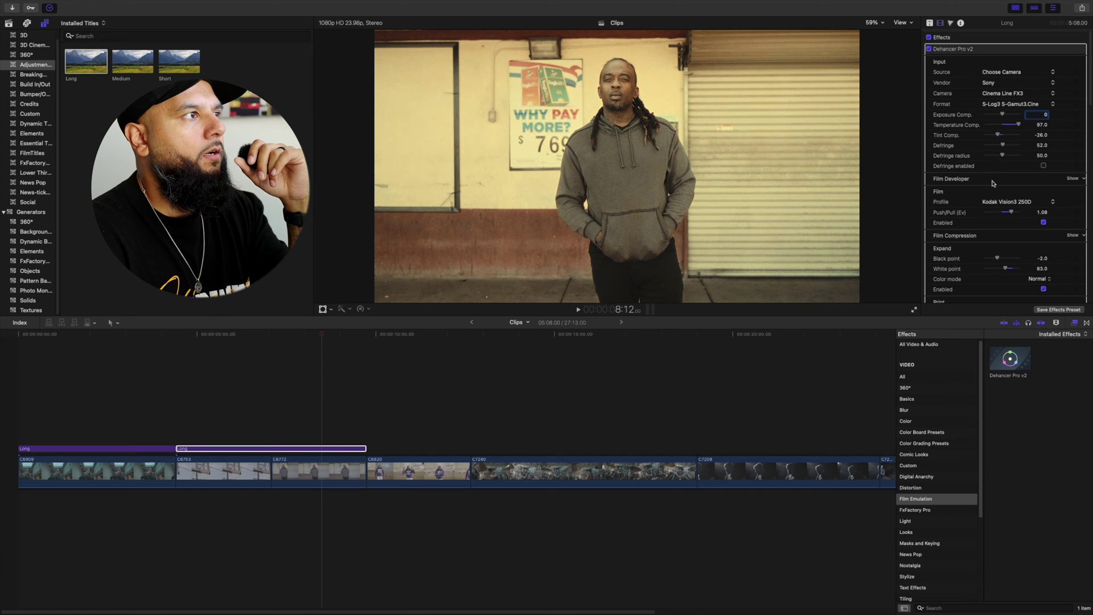
pyautogui.scroll(-3, 994, 181)
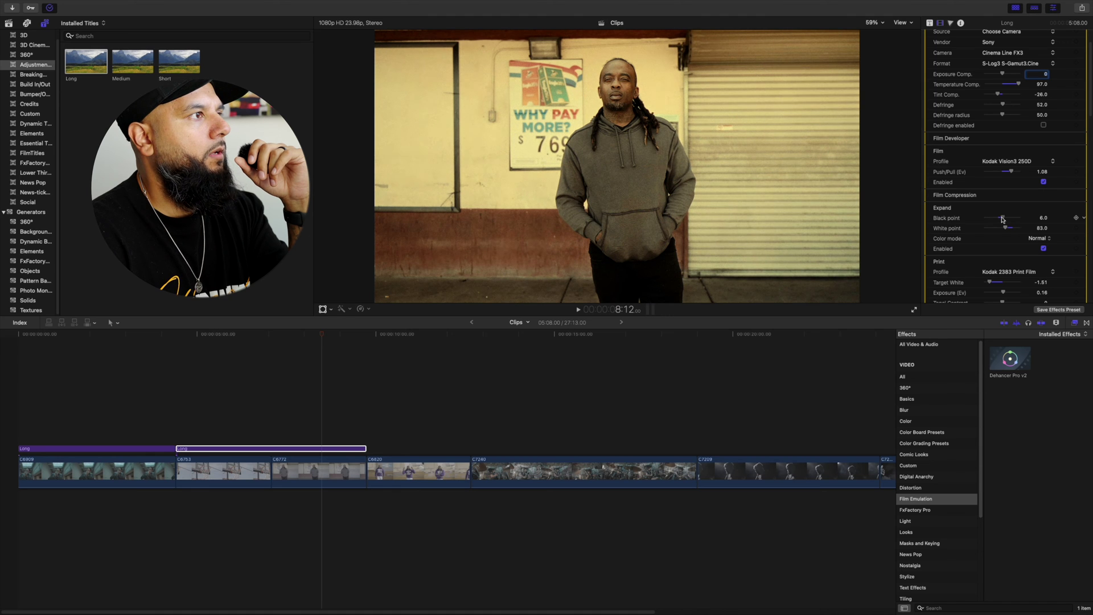
pyautogui.scroll(-1, 978, 232)
pyautogui.moveTo(1006, 214); pyautogui.dragTo(1008, 216)
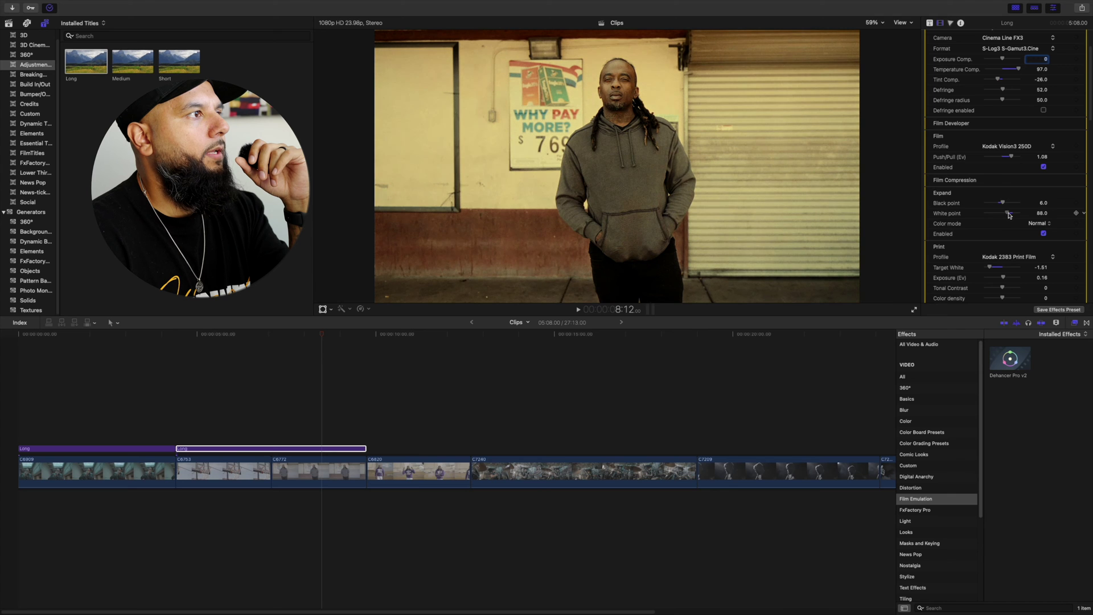
pyautogui.scroll(4, 994, 228)
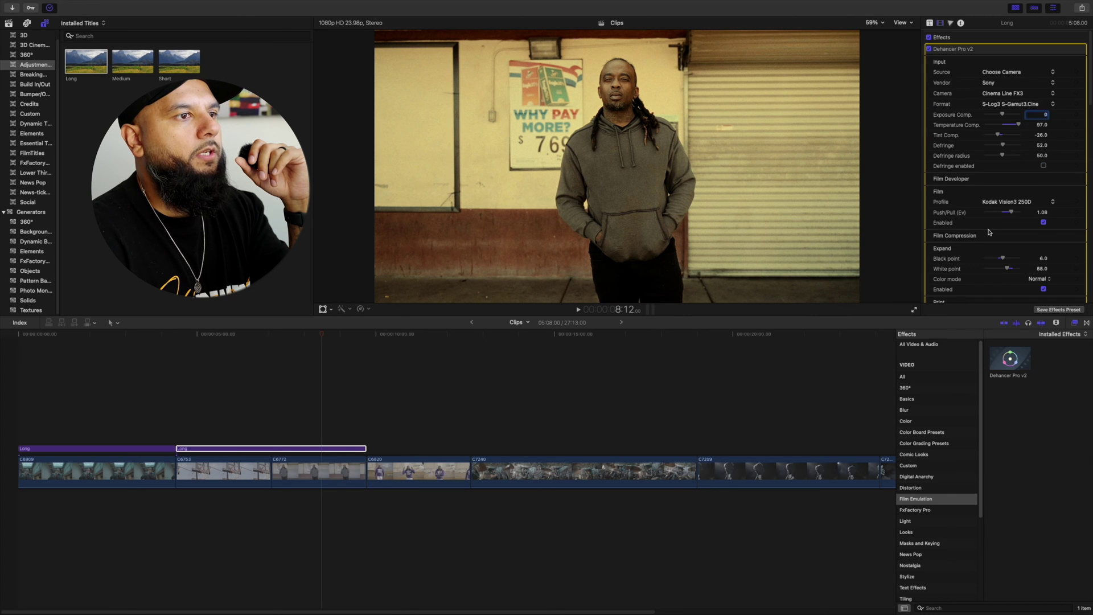
pyautogui.moveTo(1000, 135); pyautogui.dragTo(999, 136)
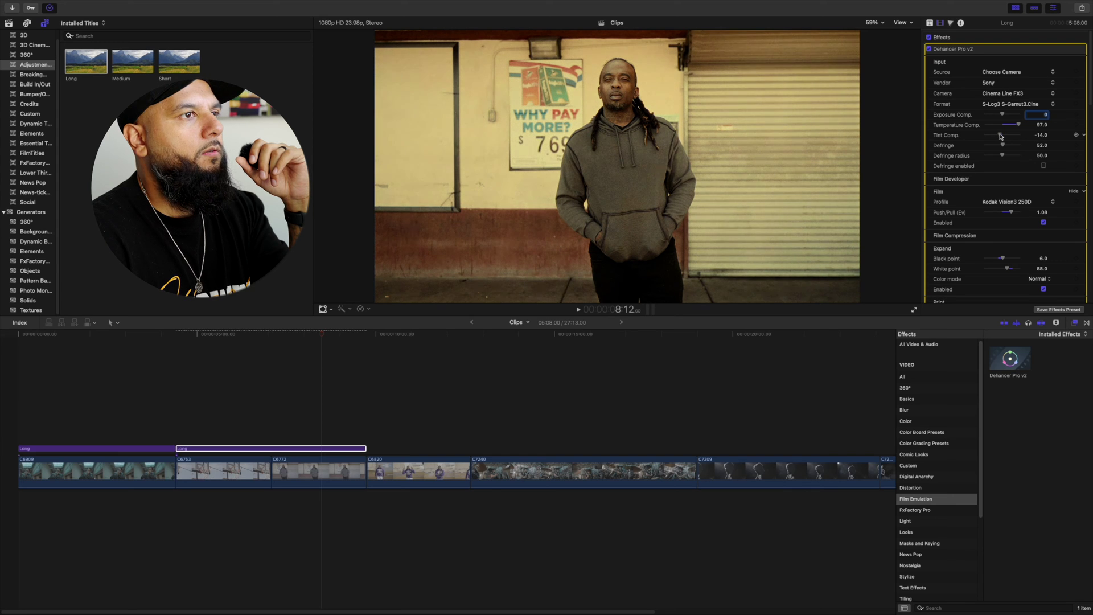
pyautogui.moveTo(1006, 137); pyautogui.dragTo(1013, 128)
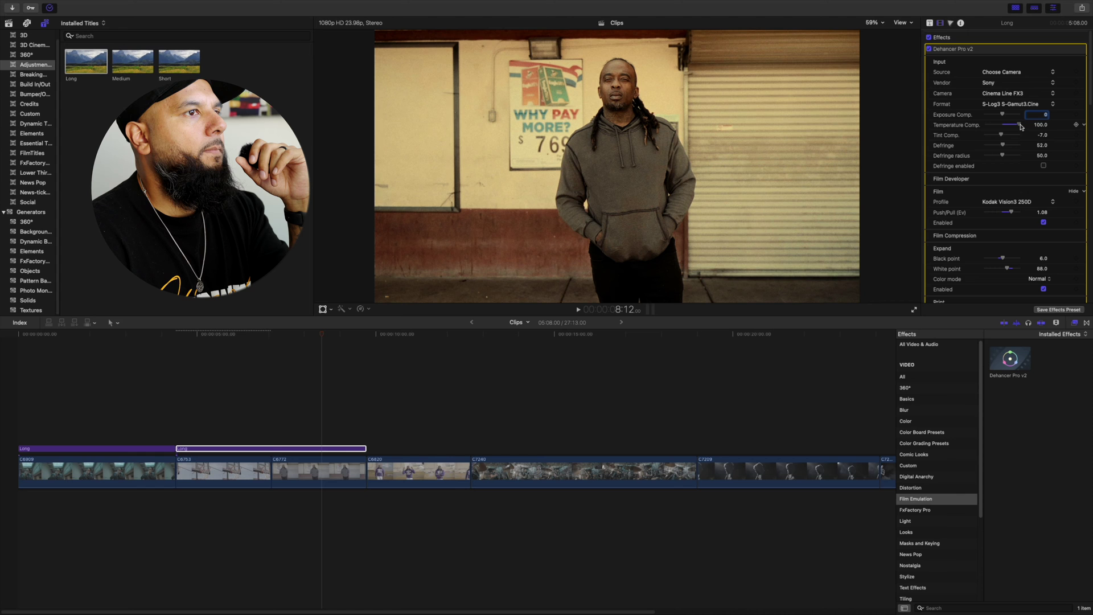
# Deselect the adjustment clip and play back the timeline to review the look.
pyautogui.scroll(-6, 976, 174)
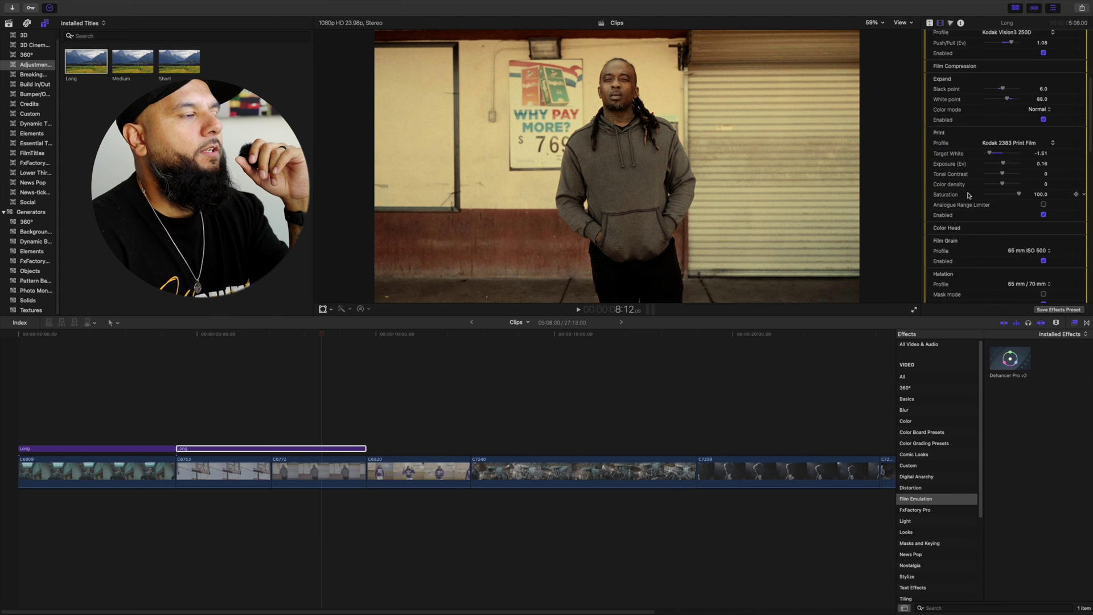
pyautogui.scroll(-5, 938, 229)
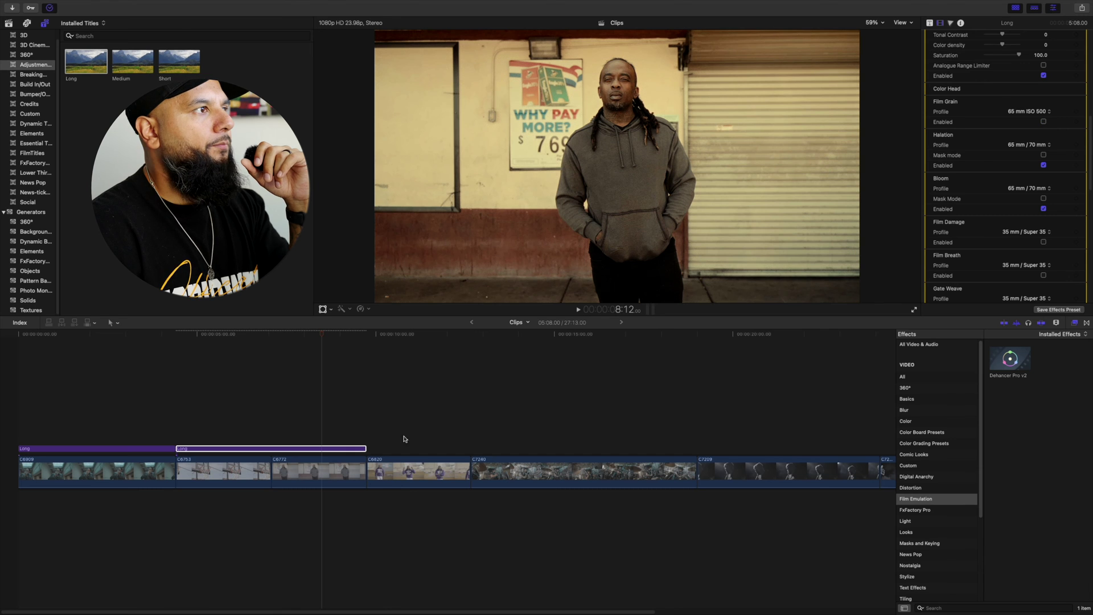
pyautogui.click(285, 421)
pyautogui.press('space')
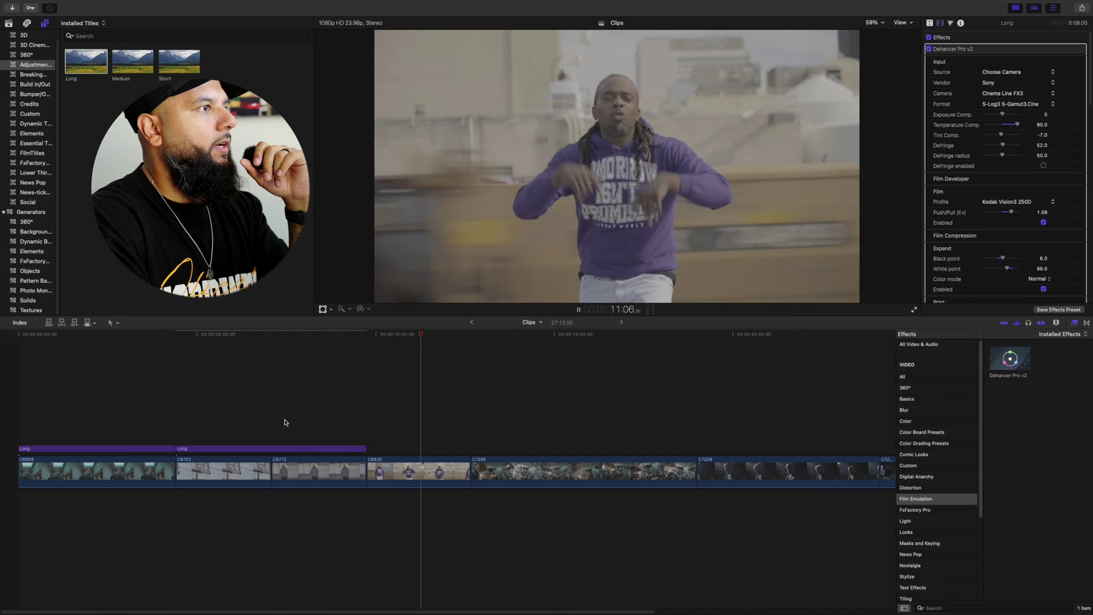
# Extend the Long adjustment clip to the start of C7240 and play back the new section.
pyautogui.press('space')
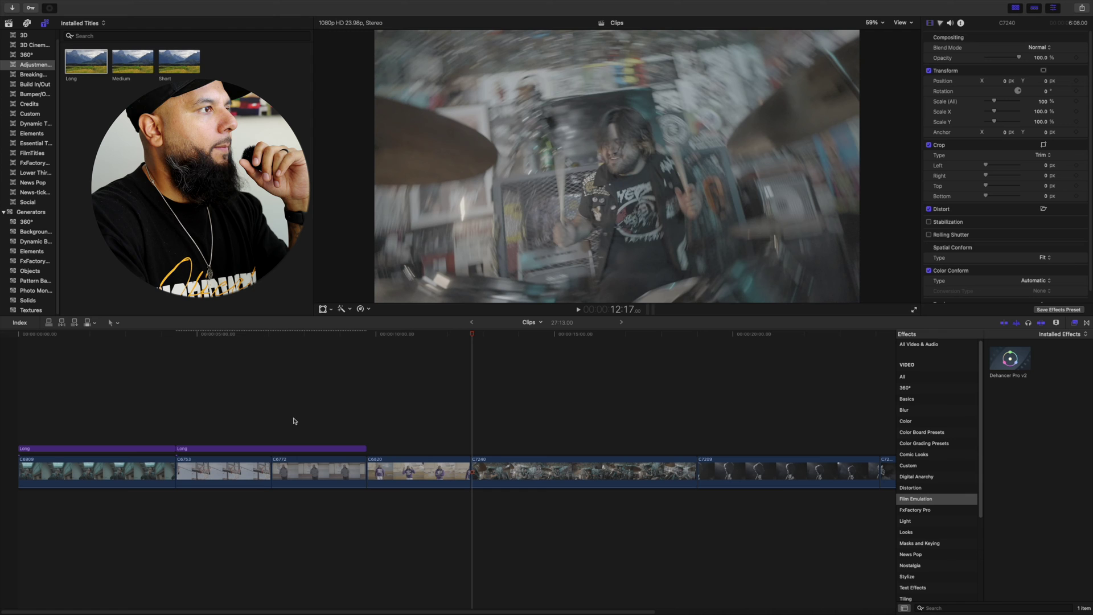
pyautogui.moveTo(365, 447); pyautogui.dragTo(470, 449)
pyautogui.click(372, 426)
pyautogui.press('space')
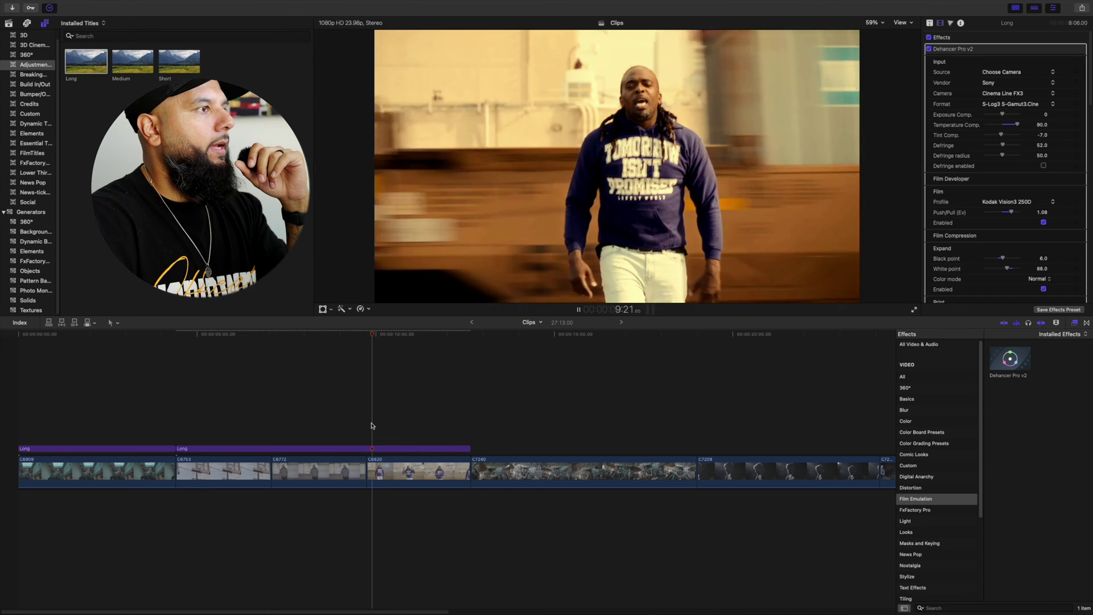
# Split the second Long adjustment clip at the start of C6820 and select the new piece.
pyautogui.moveTo(386, 334); pyautogui.dragTo(401, 339)
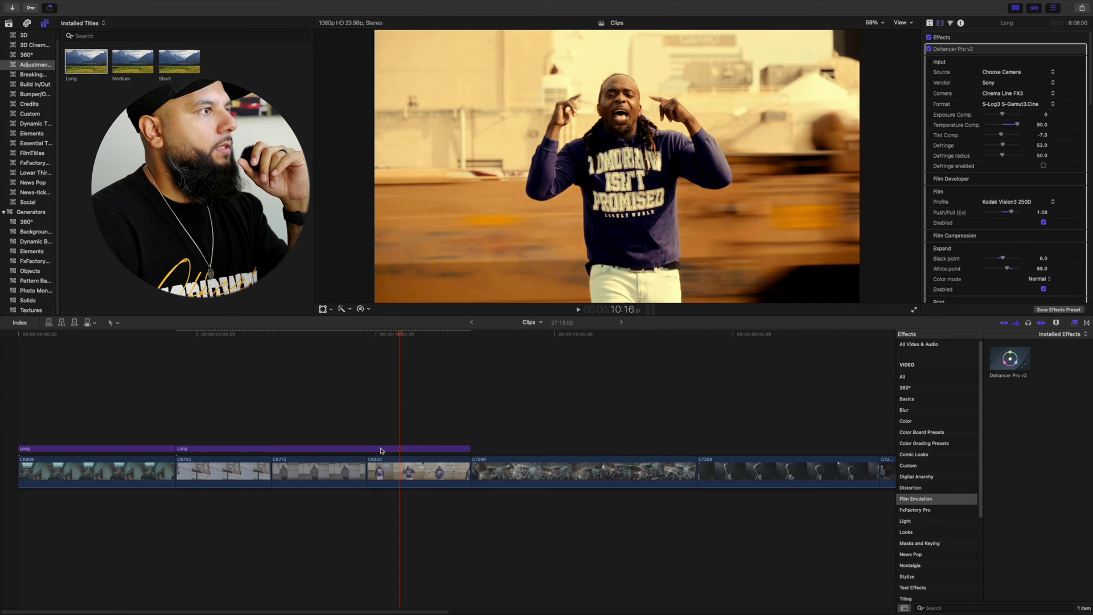
pyautogui.click(368, 401)
pyautogui.click(367, 448)
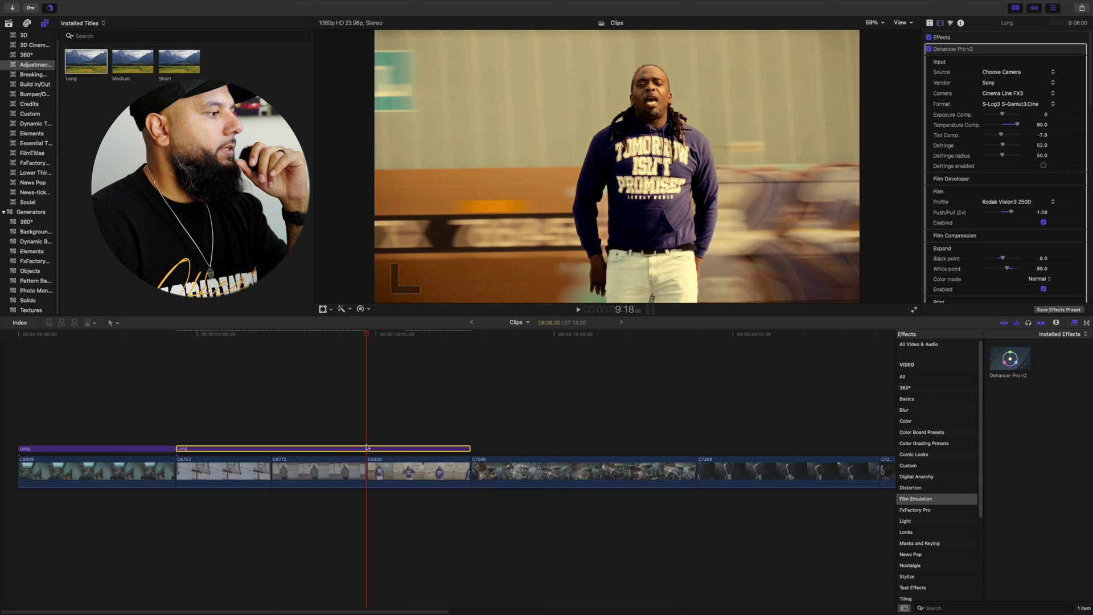
pyautogui.press('super+b')
pyautogui.click(398, 448)
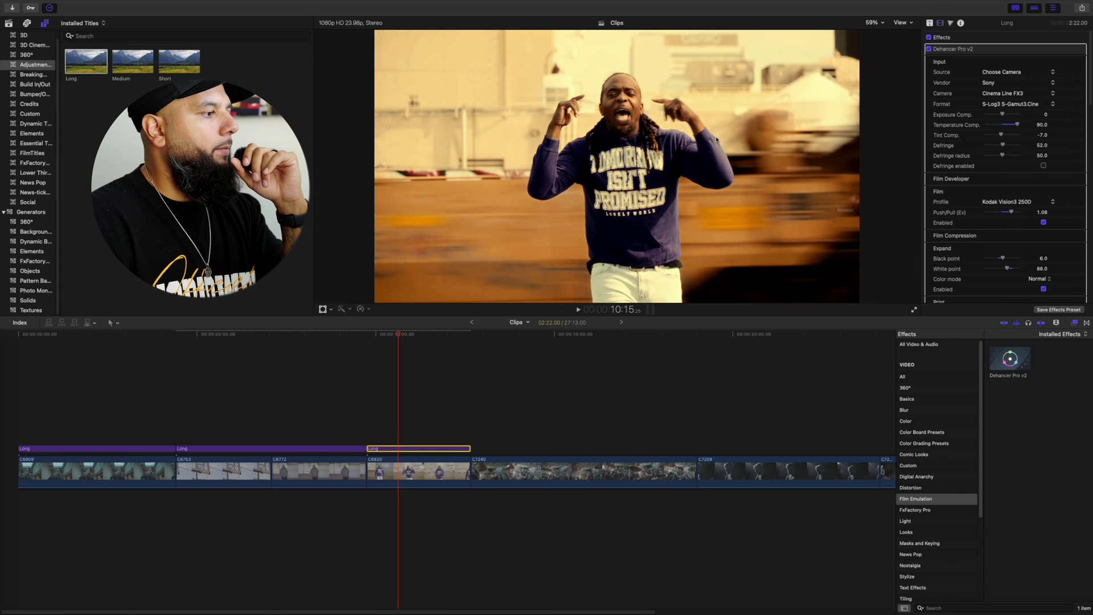
# Set the new piece's Black point to 9 and White point to 91, then play it back.
pyautogui.scroll(-2, 1011, 171)
pyautogui.moveTo(1003, 215); pyautogui.dragTo(1009, 226)
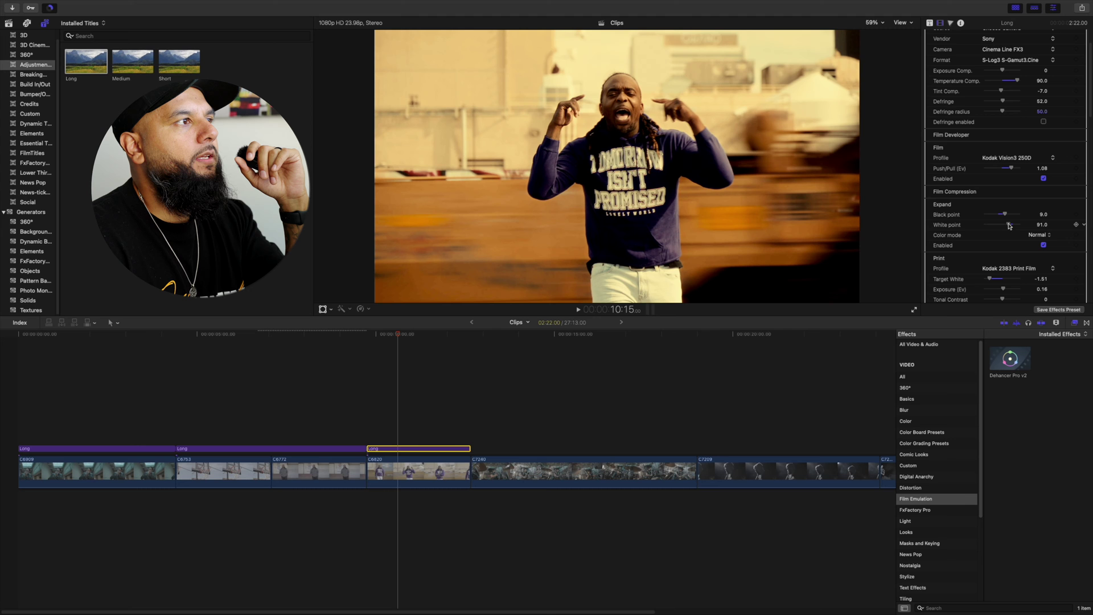
pyautogui.click(369, 423)
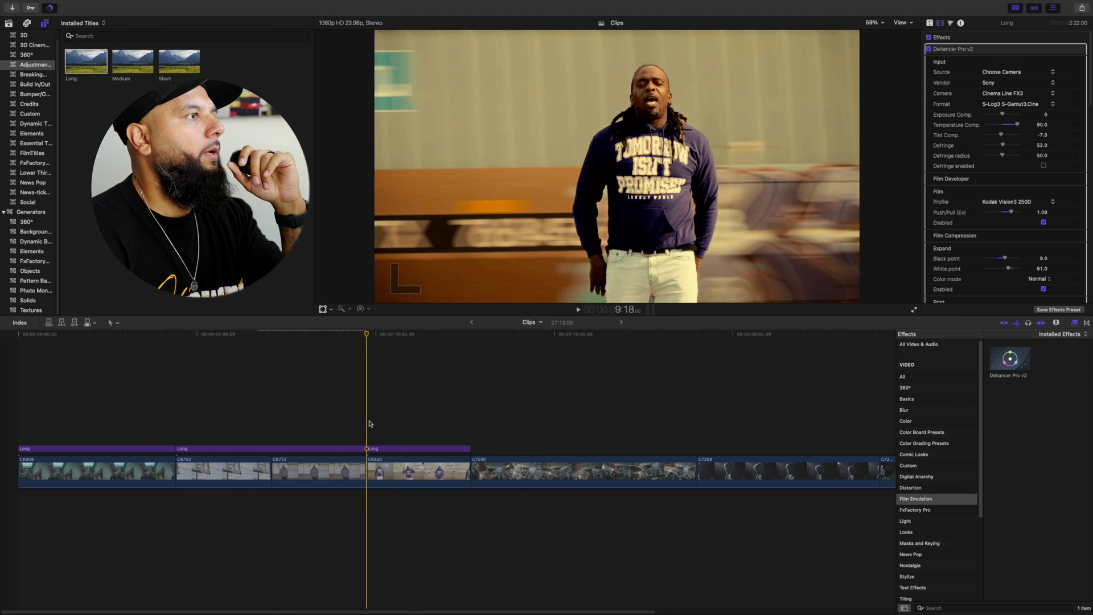
pyautogui.press('space')
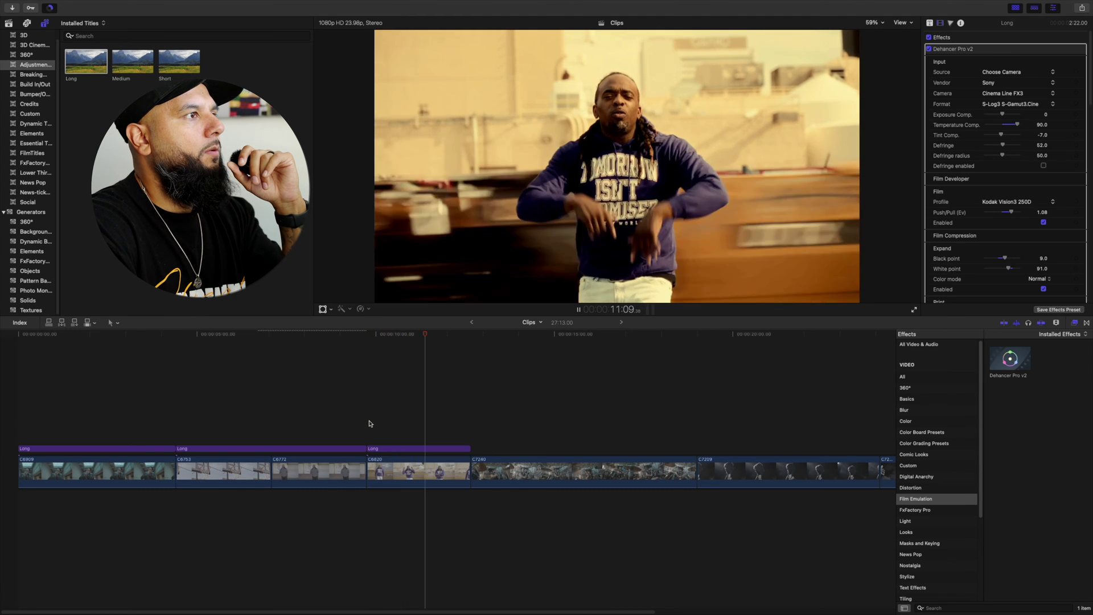
pyautogui.press('space')
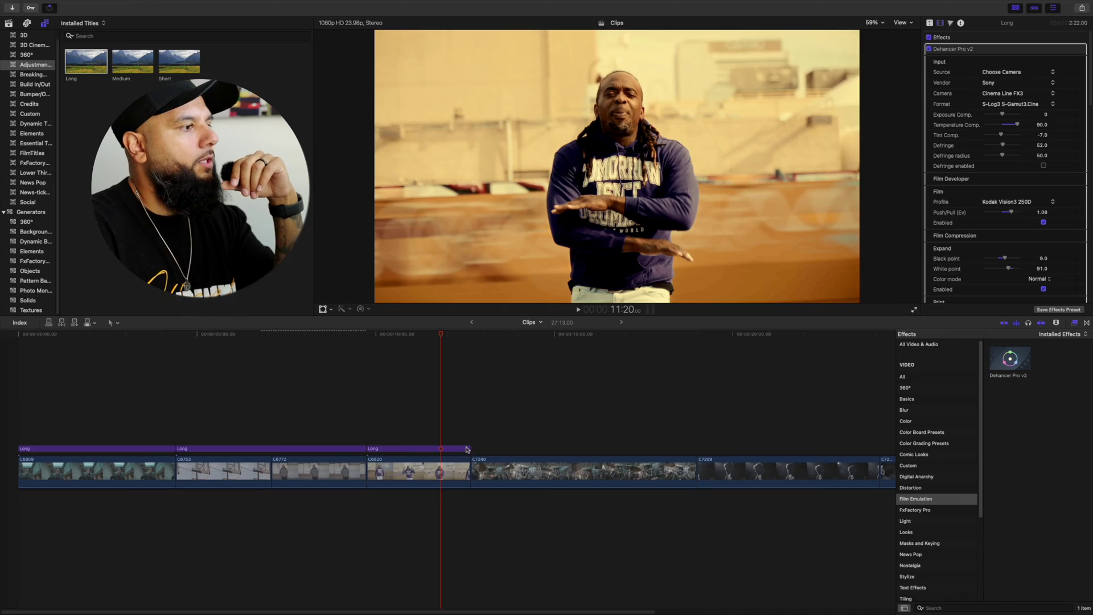
# Drag the third Long clip's end to the end of C7240 and play back the drummer shot.
pyautogui.moveTo(466, 450); pyautogui.dragTo(696, 450)
pyautogui.click(534, 416)
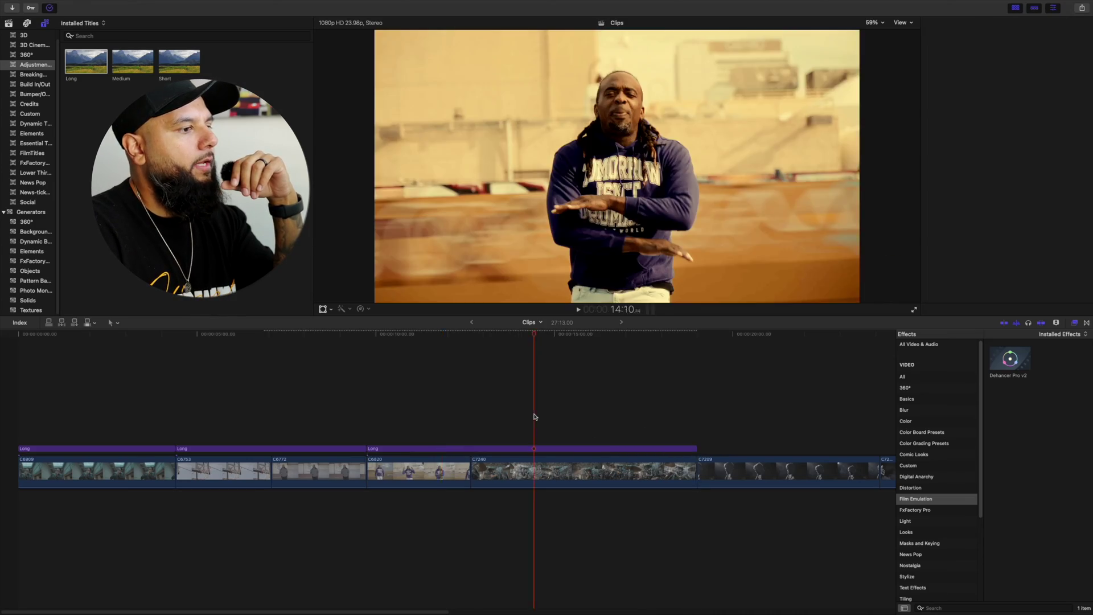
pyautogui.press('space')
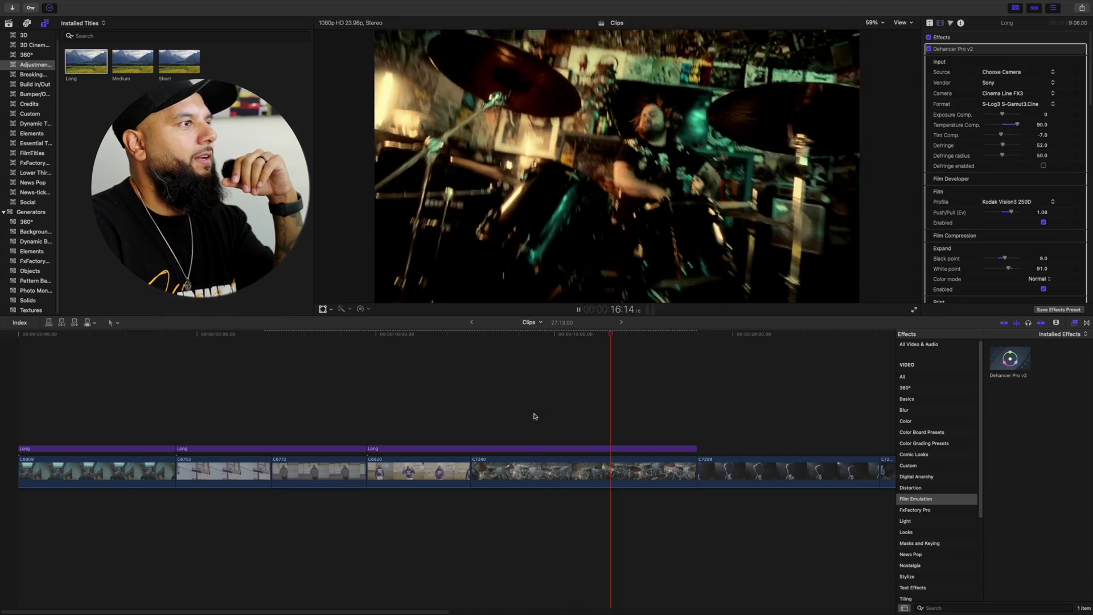
pyautogui.click(479, 424)
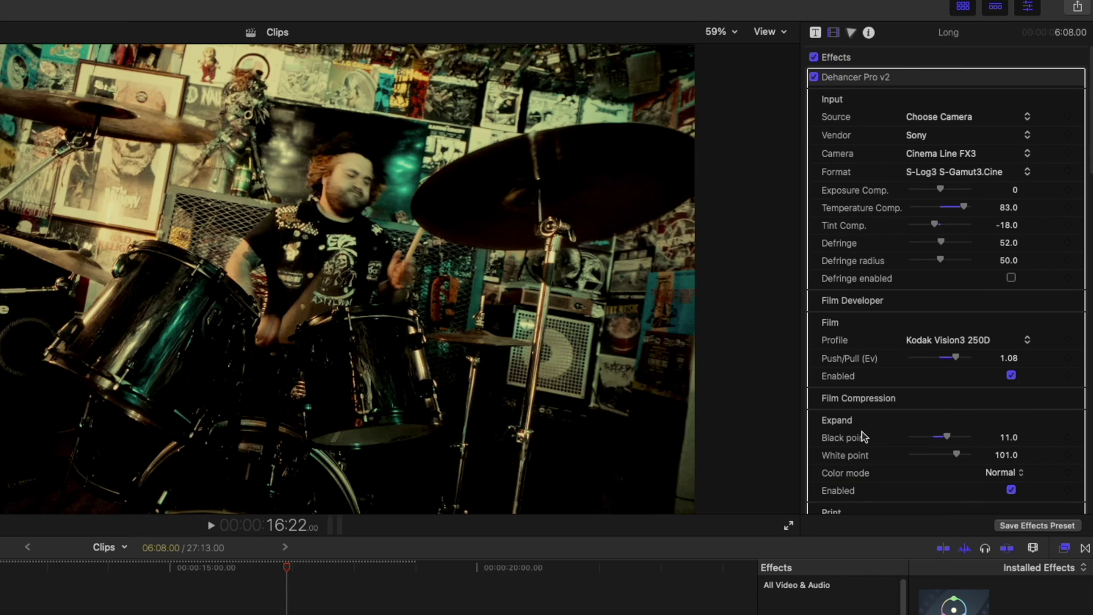
# Audition film stocks Kodak Vision3 500T, Vision3 50D, Portra 160VC and Cinestill 800T.
pyautogui.click(955, 337)
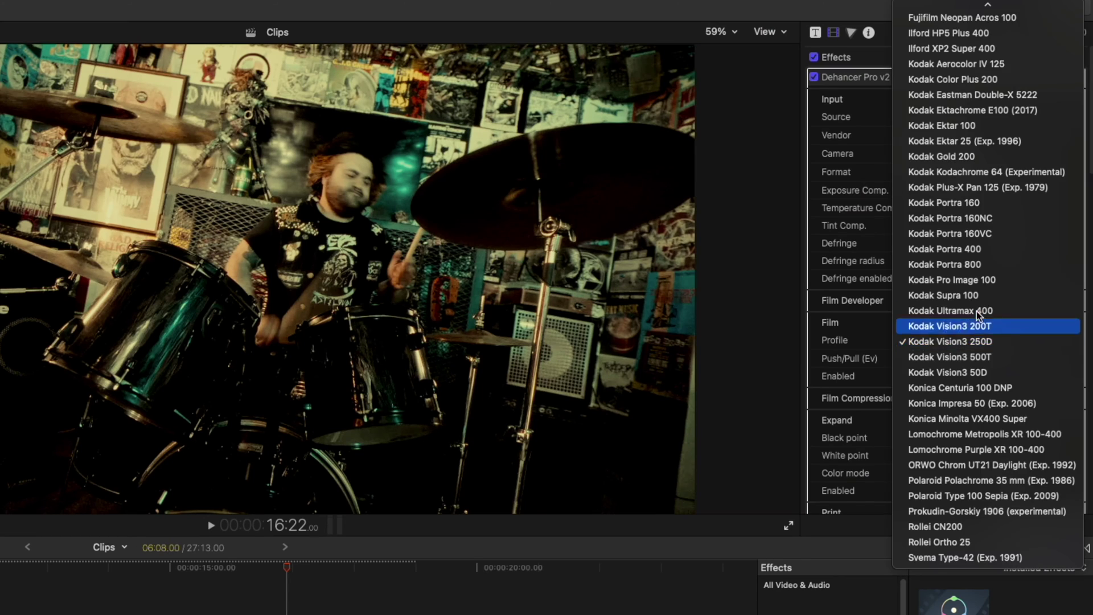
pyautogui.click(971, 356)
pyautogui.click(969, 344)
pyautogui.click(968, 357)
pyautogui.click(961, 348)
pyautogui.scroll(1, 972, 276)
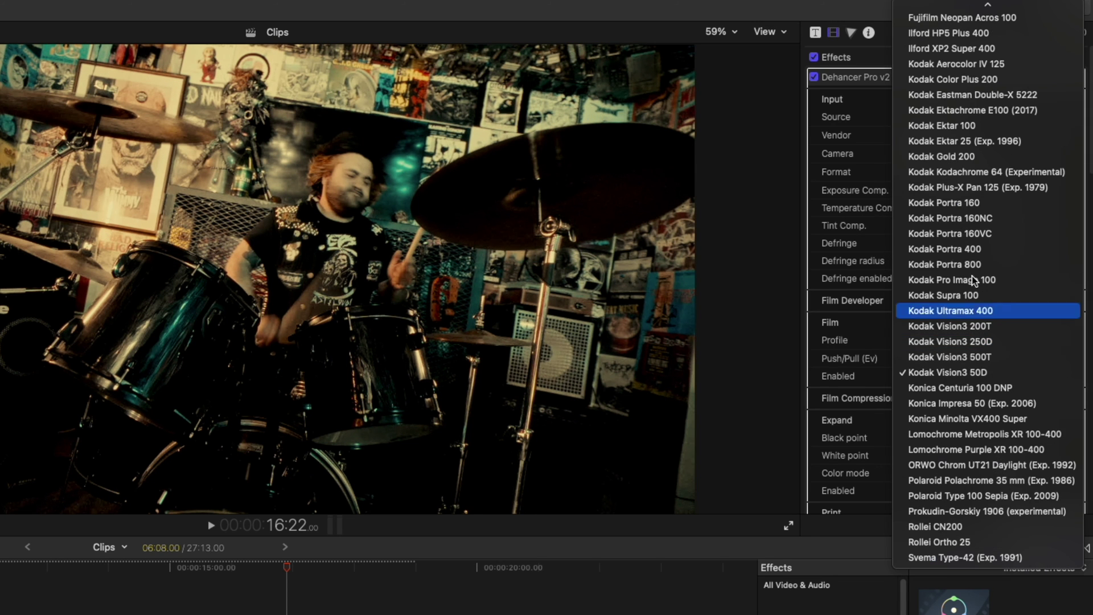
pyautogui.click(979, 230)
pyautogui.click(943, 338)
pyautogui.scroll(5, 965, 227)
pyautogui.click(966, 148)
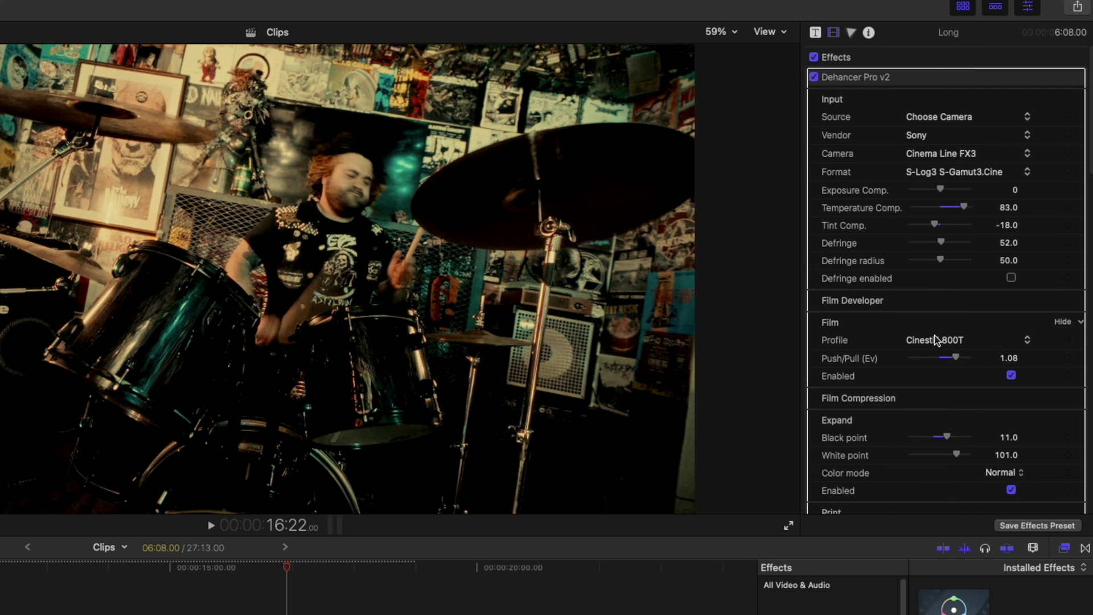
# Try Fuji and Agfa stocks, then settle on AGFA Chrome RSX II 200 (Exp. 2006).
pyautogui.click(956, 340)
pyautogui.click(960, 358)
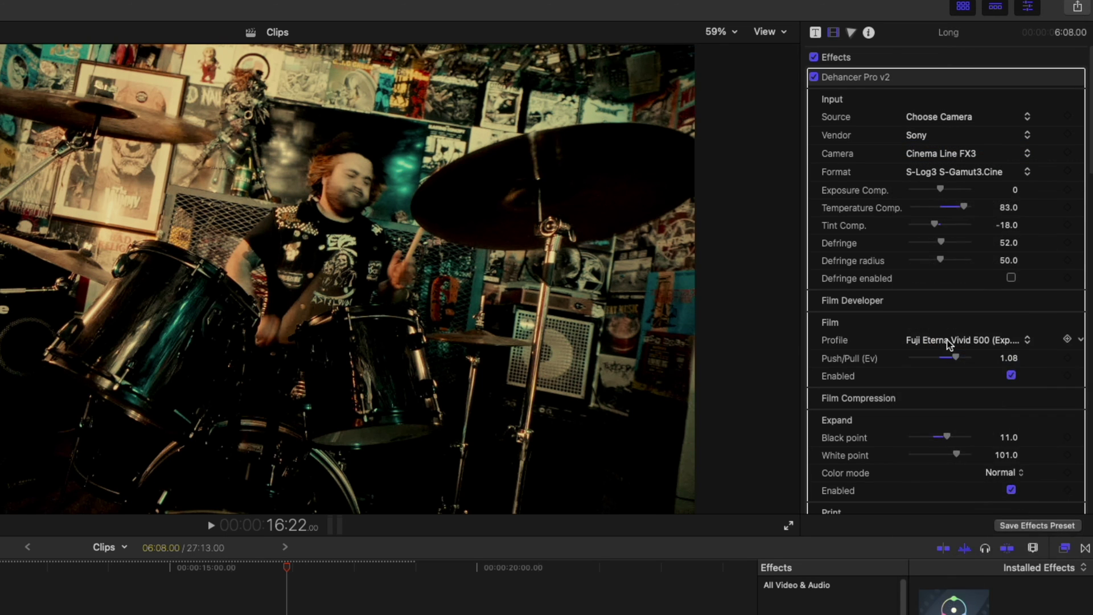
pyautogui.click(950, 345)
pyautogui.click(951, 369)
pyautogui.click(948, 340)
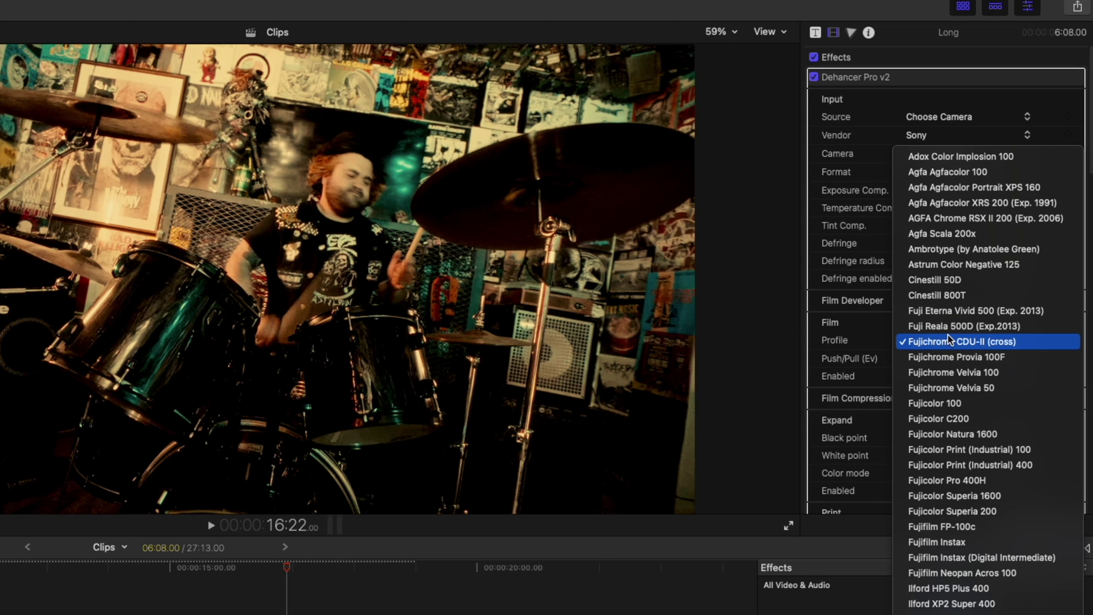
pyautogui.click(973, 169)
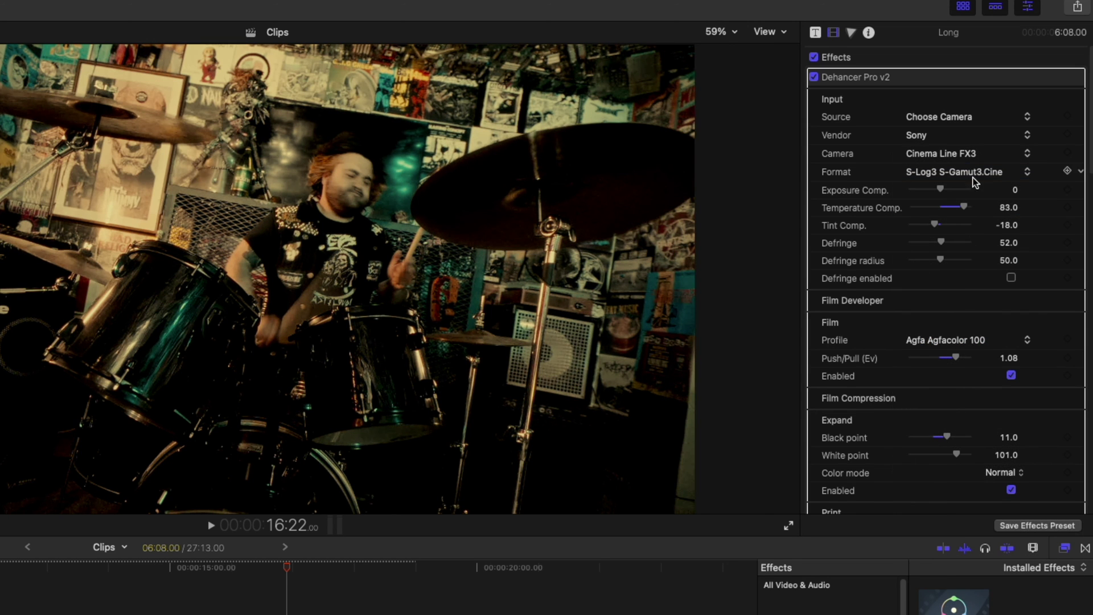
pyautogui.click(970, 340)
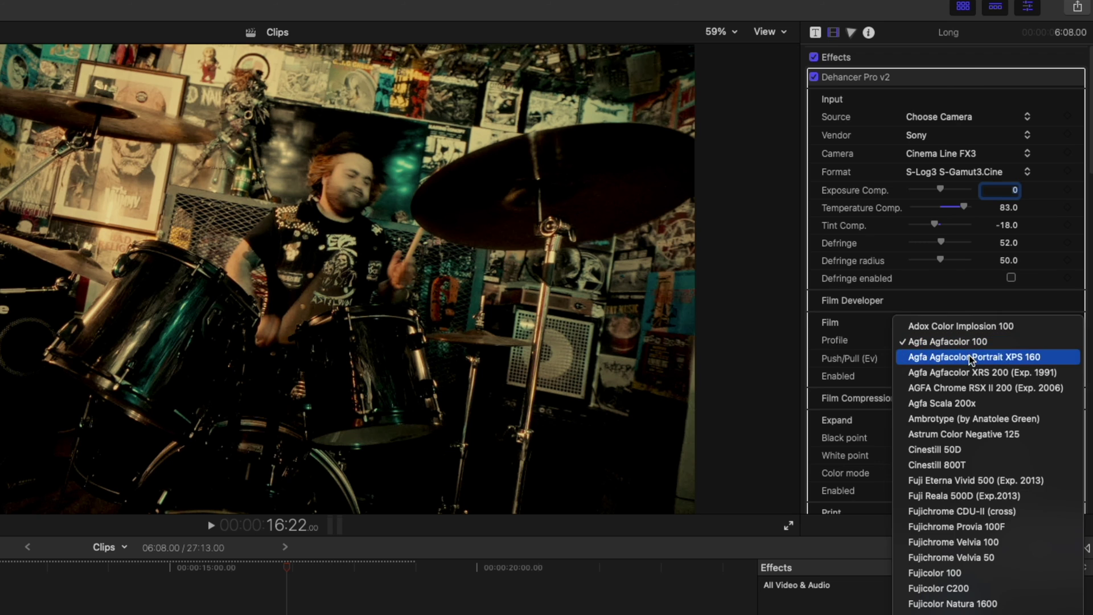
pyautogui.click(972, 357)
pyautogui.click(973, 342)
pyautogui.click(975, 374)
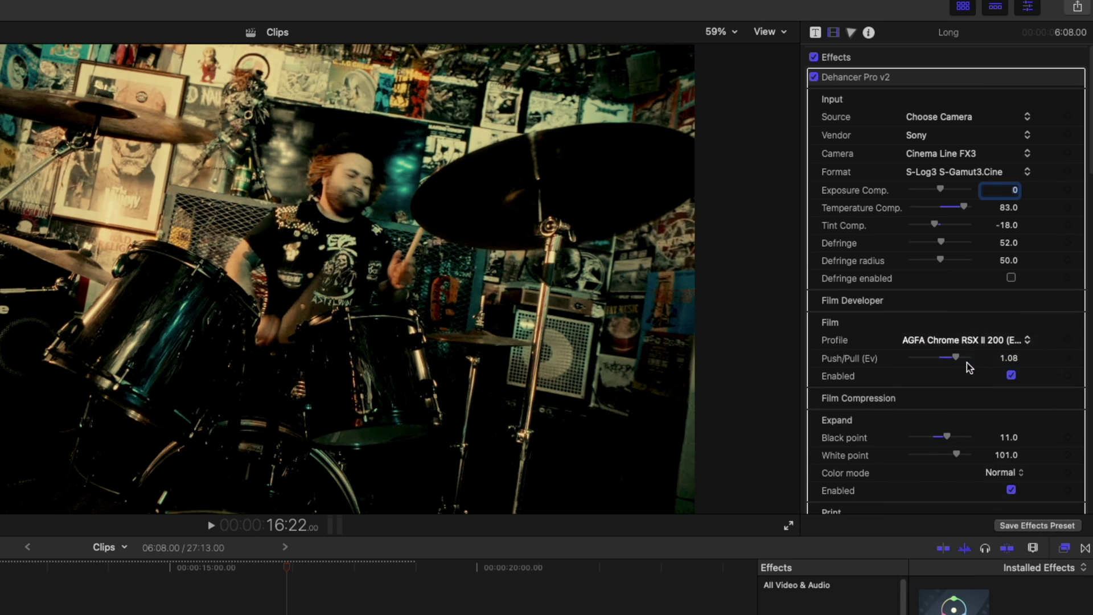
pyautogui.click(969, 340)
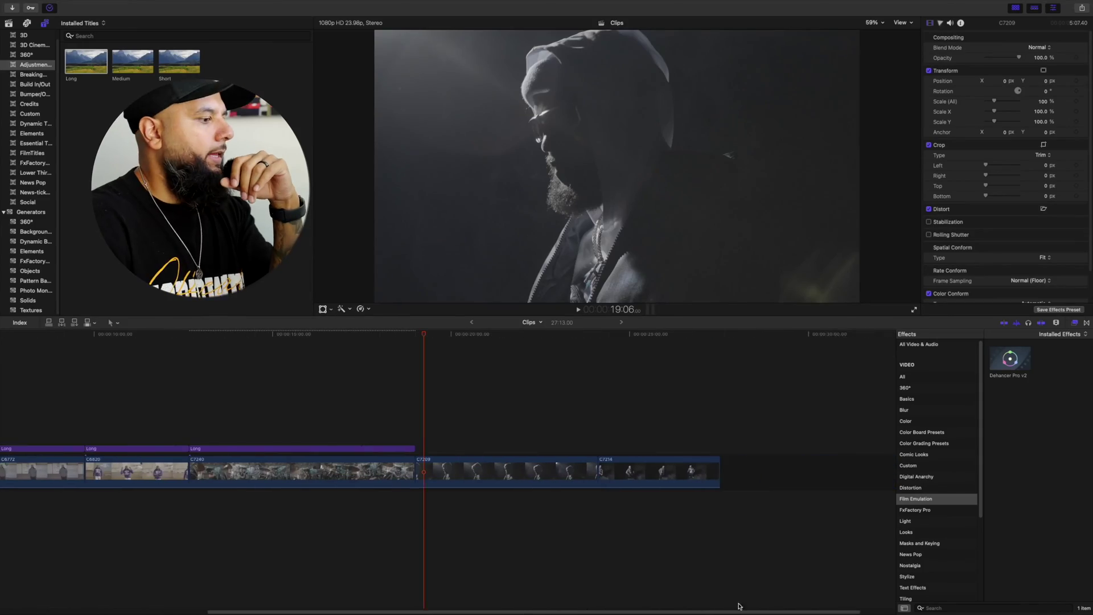
# Scrub through the later shots and drag the last Long layer out to the clips' end.
pyautogui.moveTo(444, 336); pyautogui.dragTo(516, 436)
pyautogui.moveTo(404, 445); pyautogui.dragTo(710, 437)
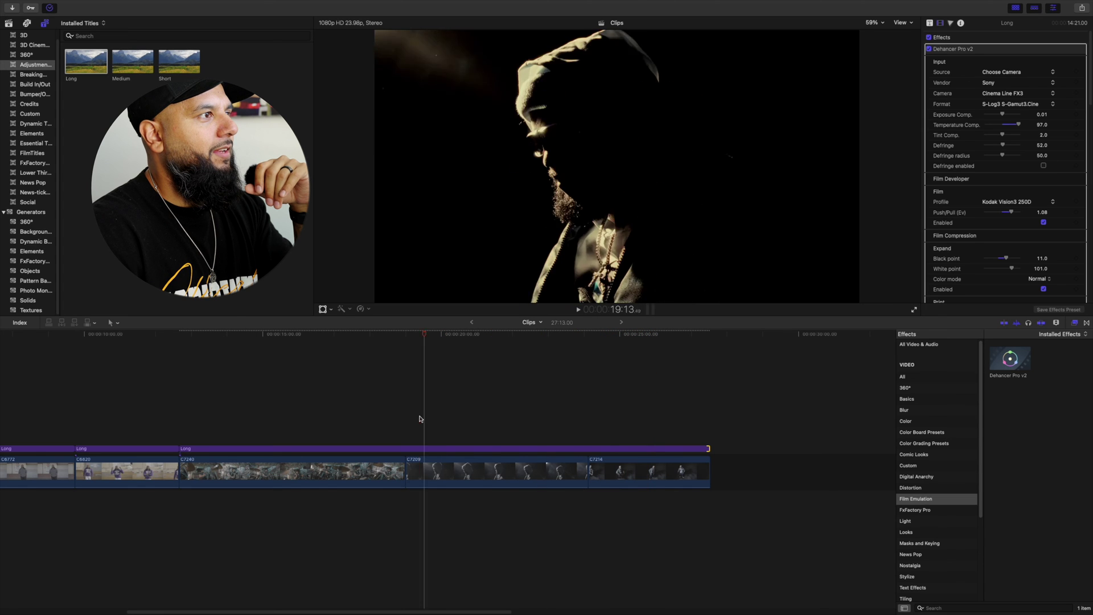
# Blade the third Long layer at the playhead and select the new piece over the hooded-figure shots.
pyautogui.click(407, 449)
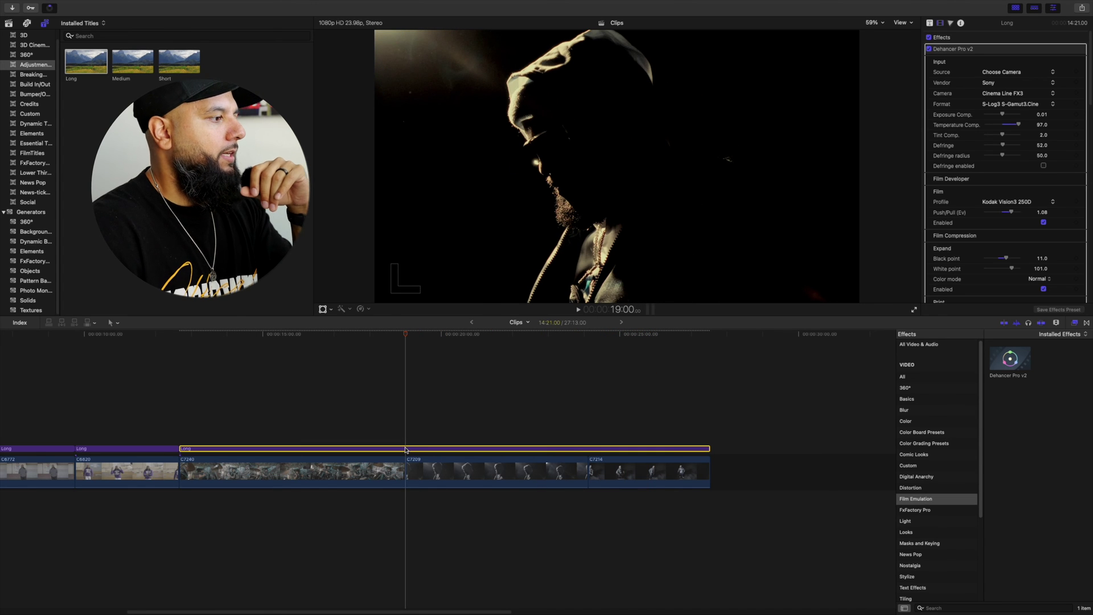
pyautogui.press('super+b')
pyautogui.click(459, 420)
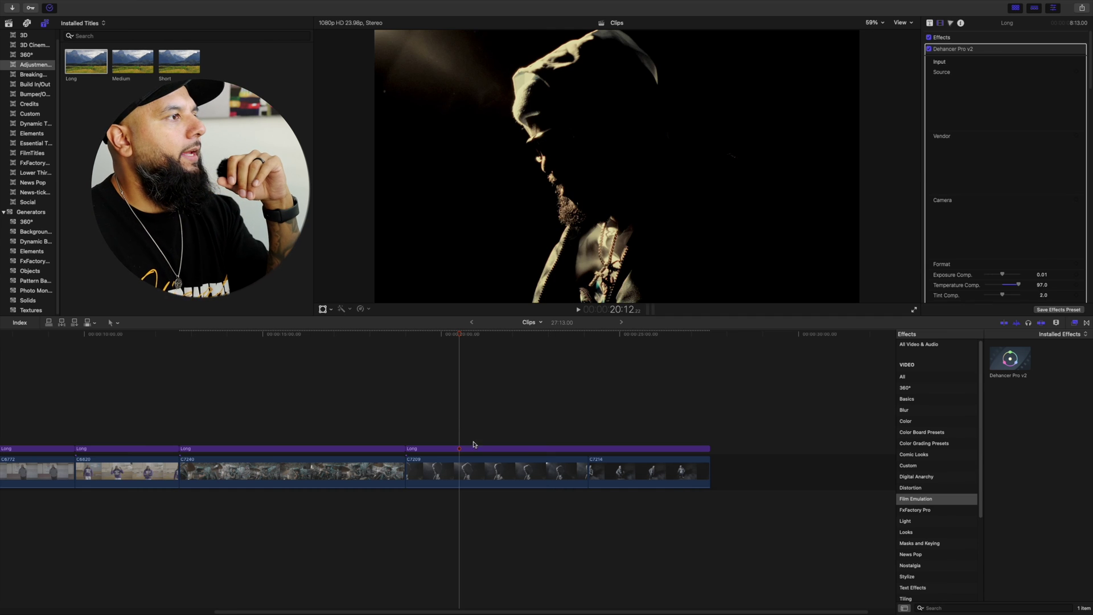
pyautogui.click(483, 443)
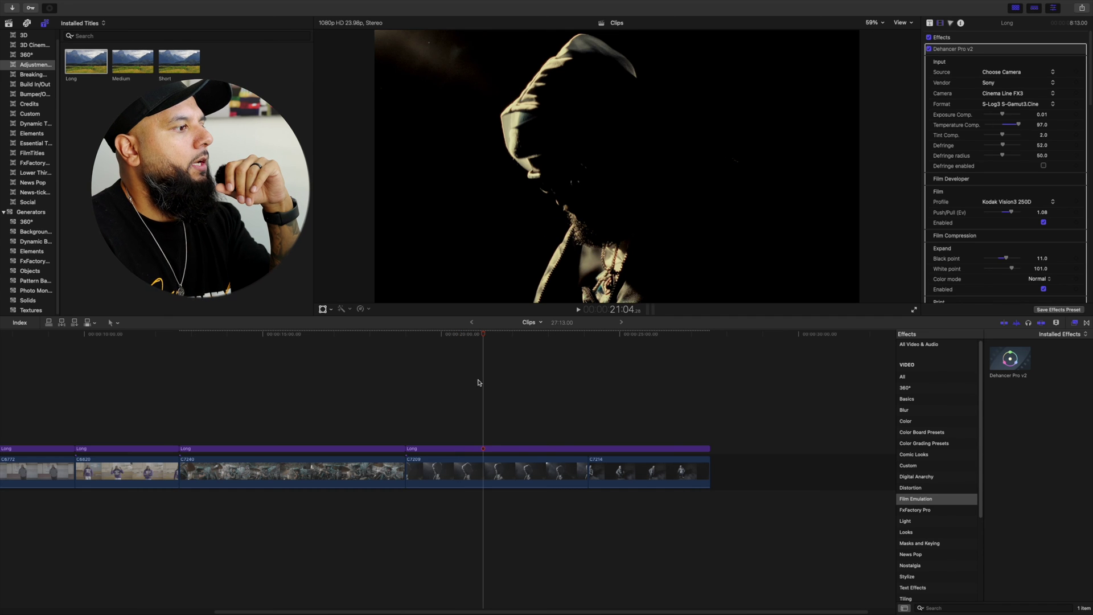
pyautogui.click(477, 336)
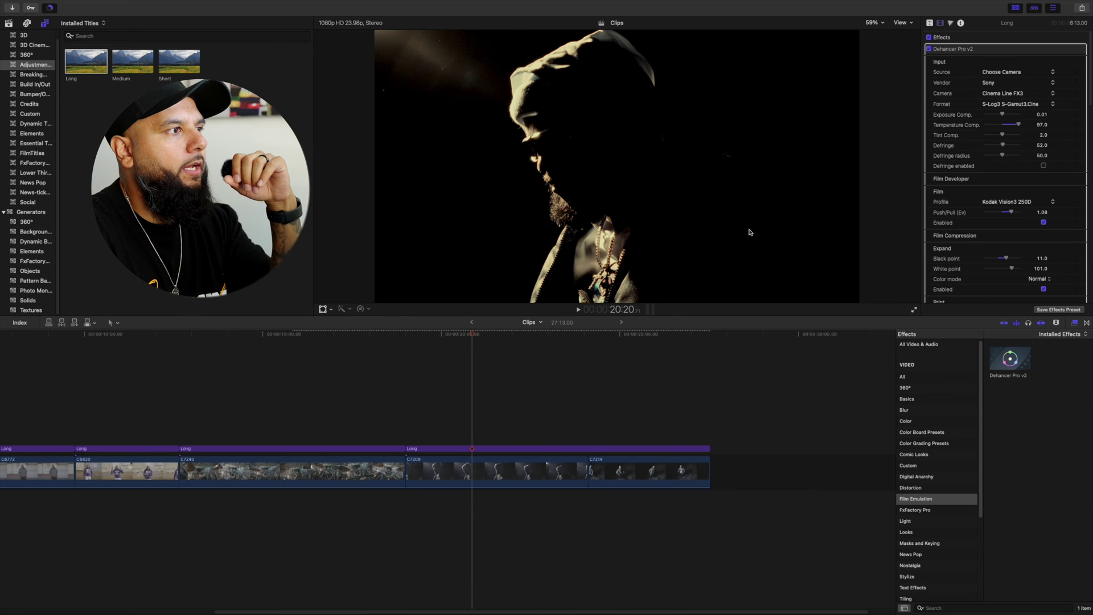
pyautogui.click(561, 448)
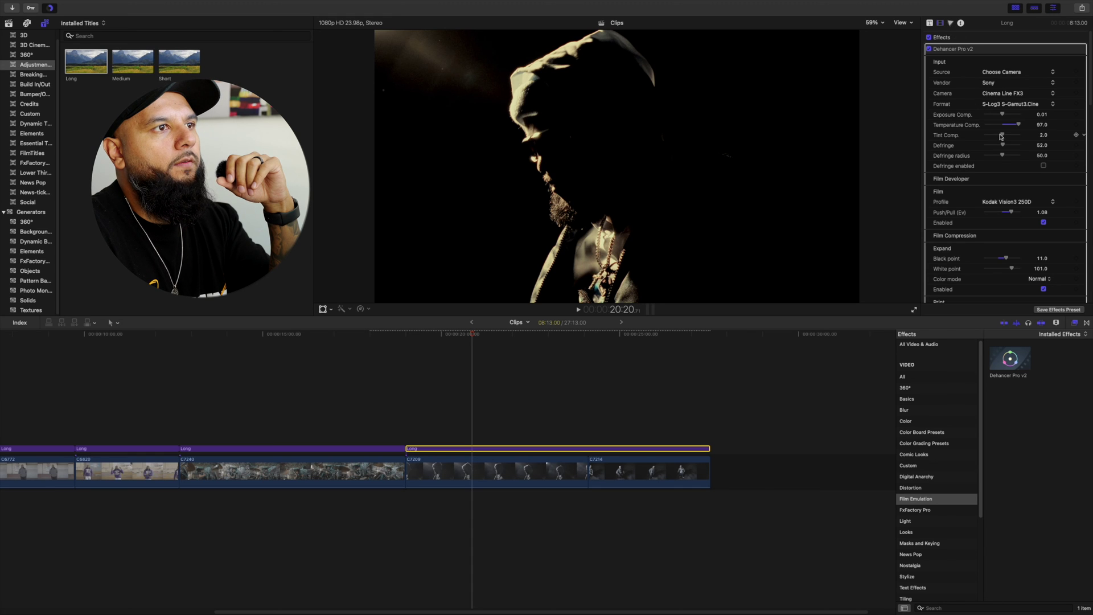
# Set Tint Comp to -67, Temperature Comp to 65 and compression Black point to 16.
pyautogui.moveTo(999, 137); pyautogui.dragTo(989, 138)
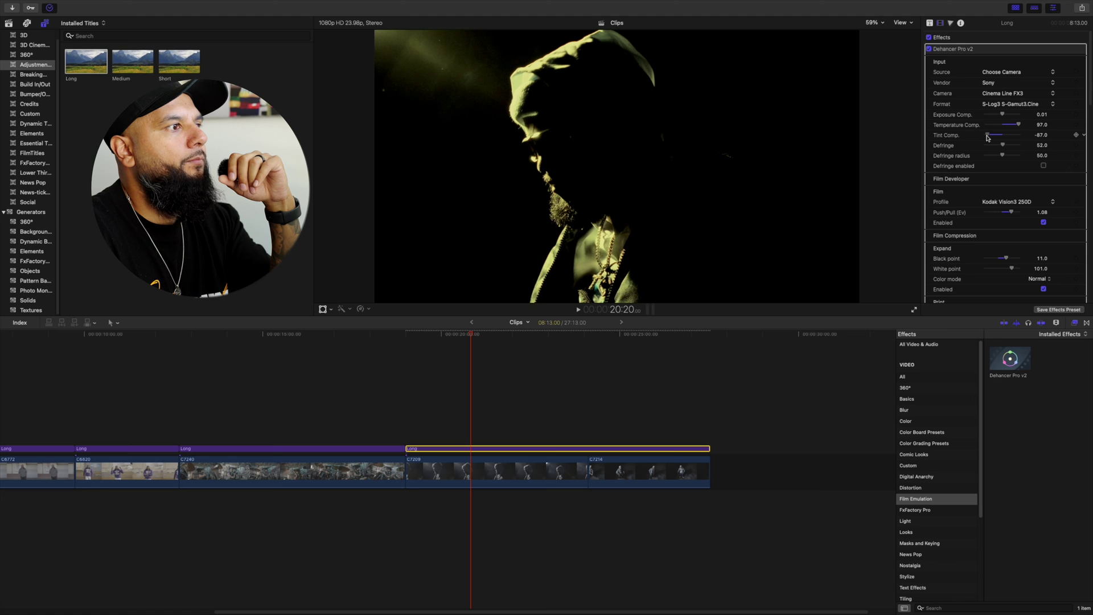
pyautogui.moveTo(979, 139); pyautogui.dragTo(993, 139)
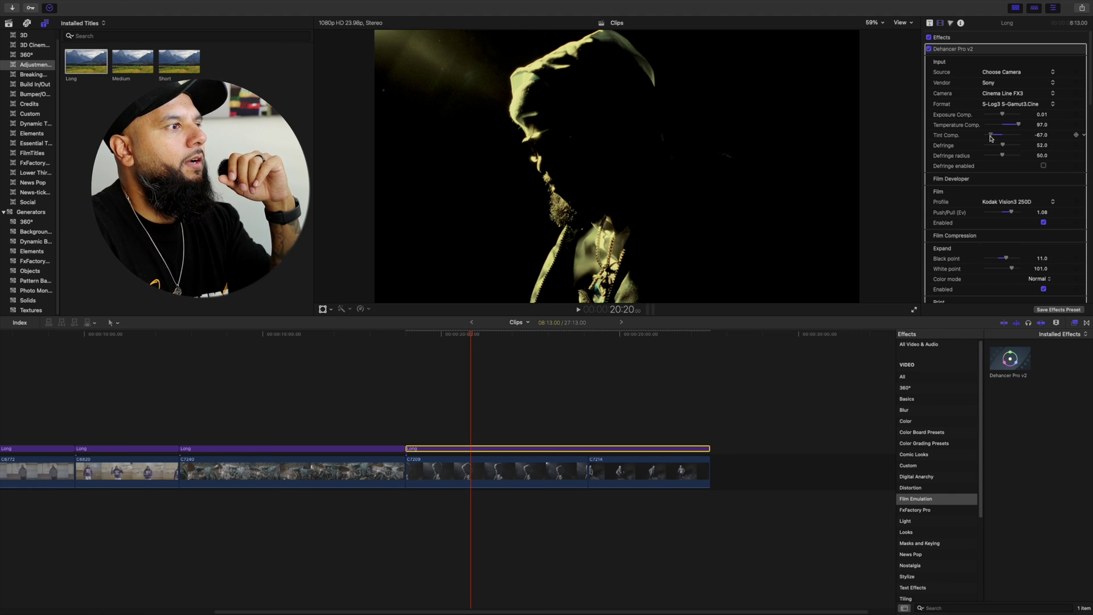
pyautogui.moveTo(464, 341); pyautogui.dragTo(634, 366)
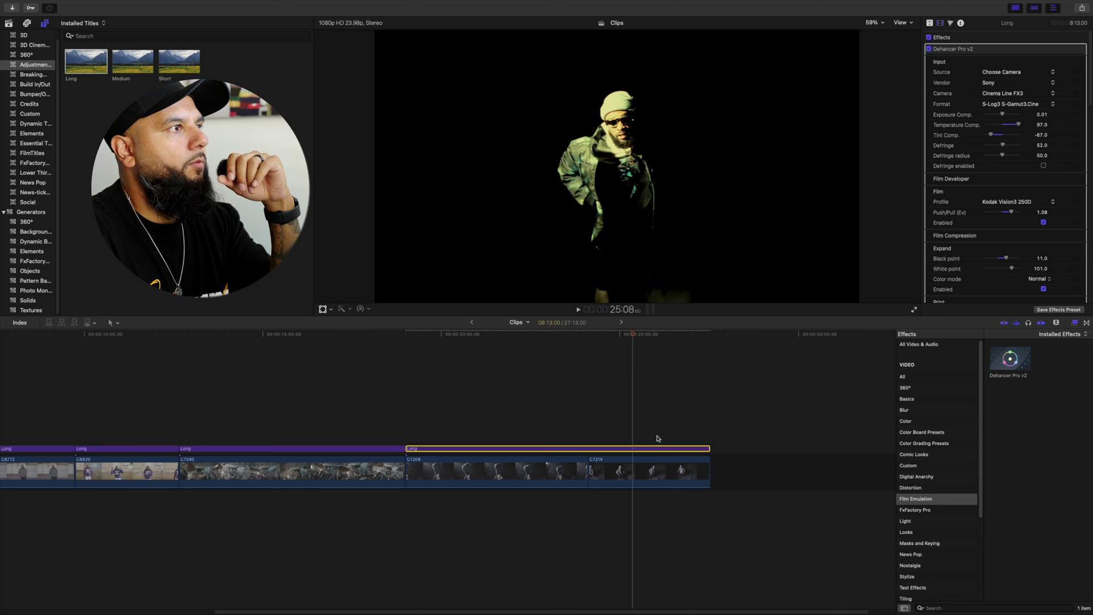
pyautogui.moveTo(1019, 124); pyautogui.dragTo(1011, 124)
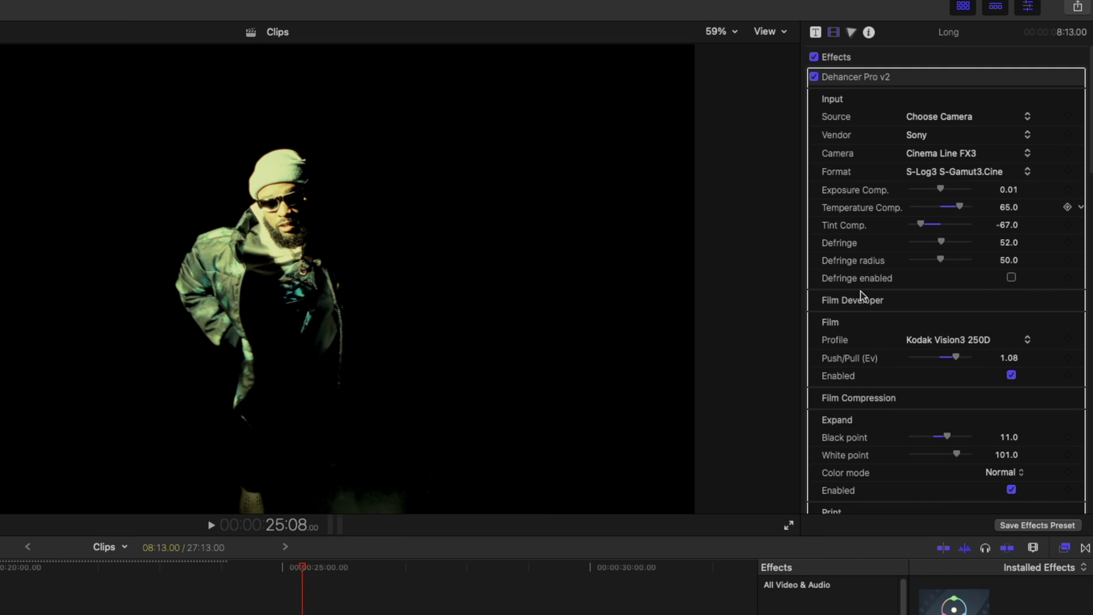
pyautogui.scroll(-4, 864, 297)
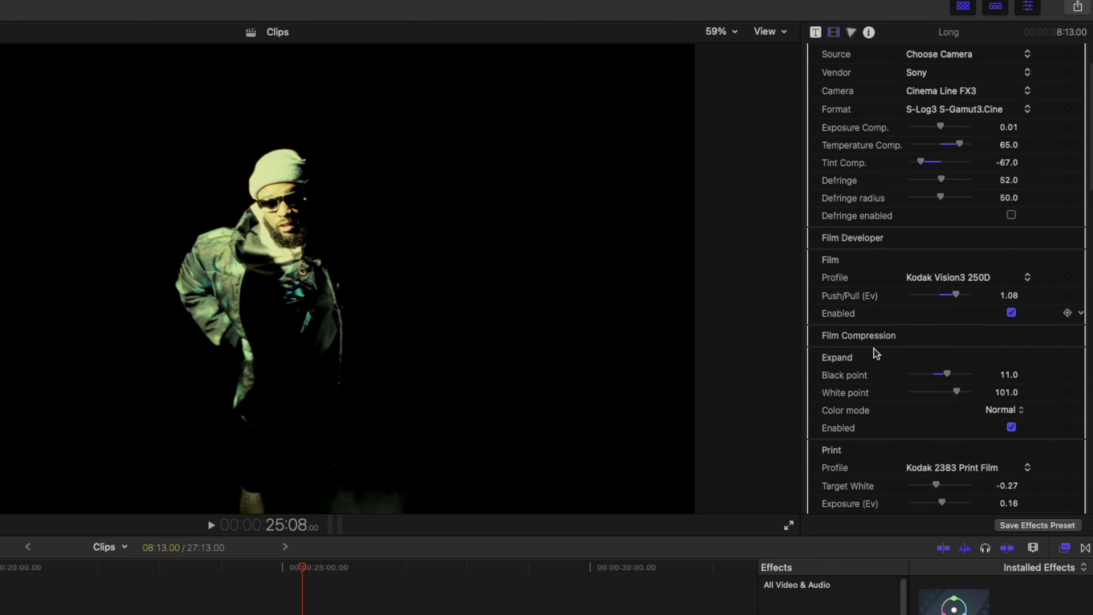
pyautogui.moveTo(950, 379)
pyautogui.mouseDown()
pyautogui.moveTo(935, 375)
pyautogui.moveTo(957, 376)
pyautogui.moveTo(949, 394)
pyautogui.moveTo(961, 396)
pyautogui.mouseUp()
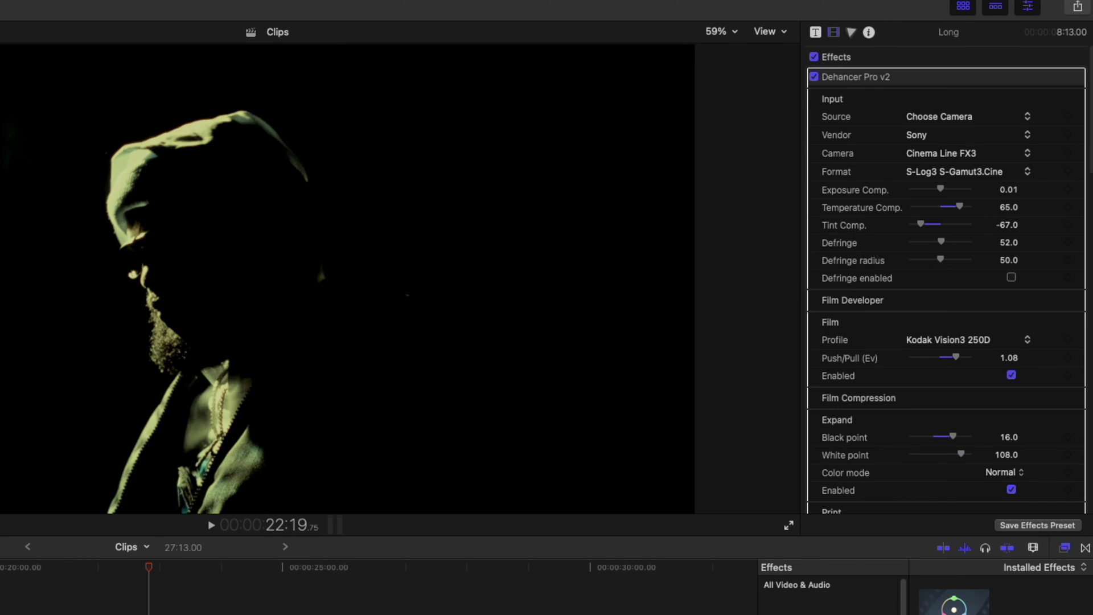
# Review playback, then set Temperature Comp 48, Tint Comp -39 and White point about 100.
pyautogui.press('space')
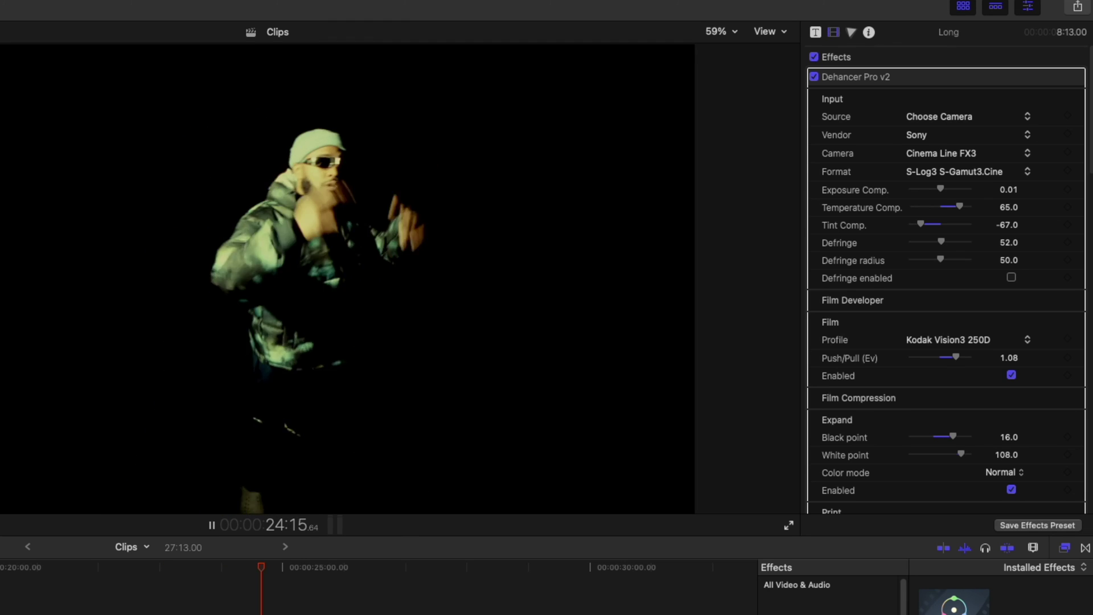
pyautogui.press('space')
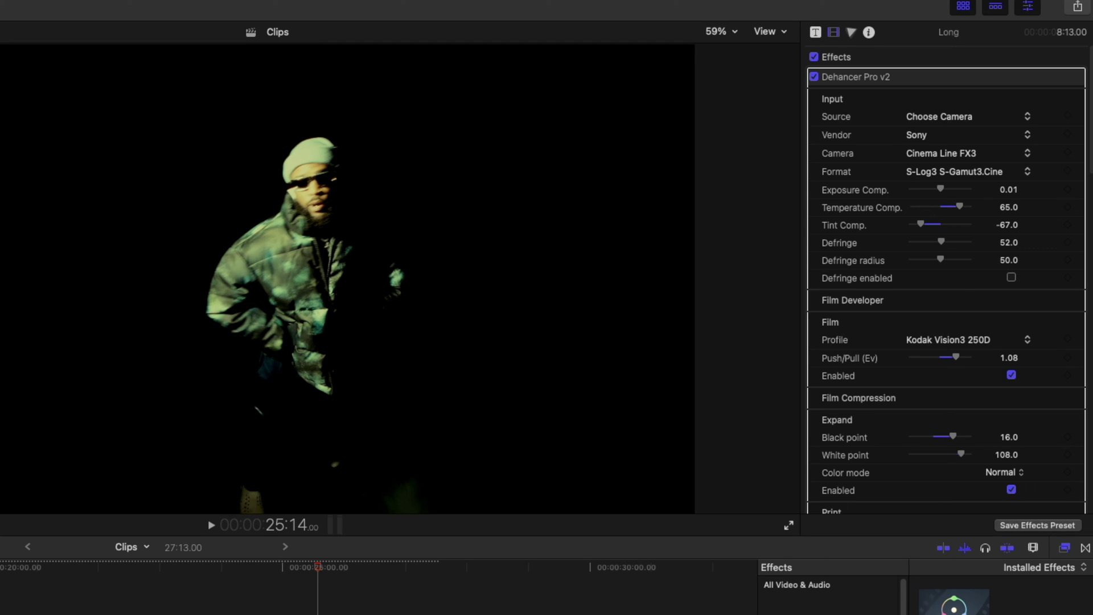
pyautogui.scroll(-1, 857, 371)
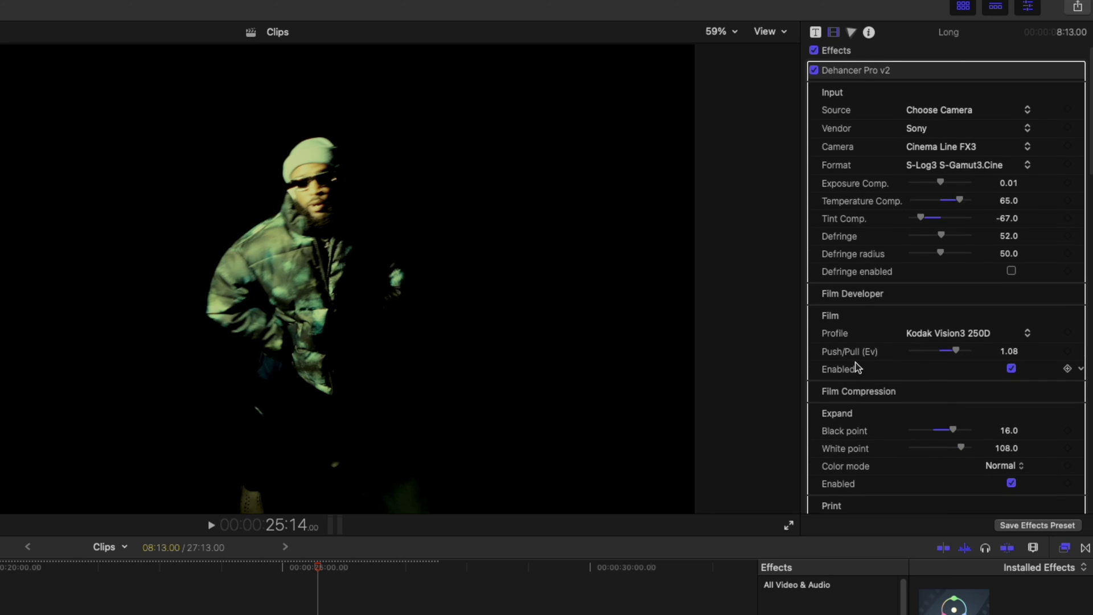
pyautogui.moveTo(960, 199)
pyautogui.mouseDown()
pyautogui.moveTo(931, 206)
pyautogui.moveTo(952, 204)
pyautogui.mouseUp()
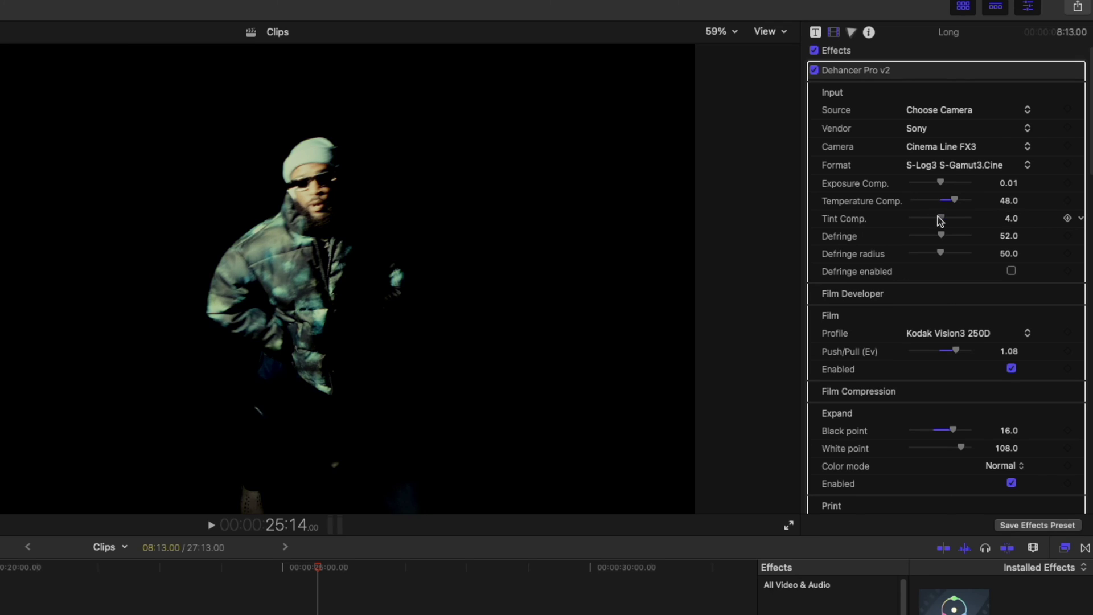
pyautogui.moveTo(950, 222); pyautogui.dragTo(934, 223)
pyautogui.scroll(-5, 885, 319)
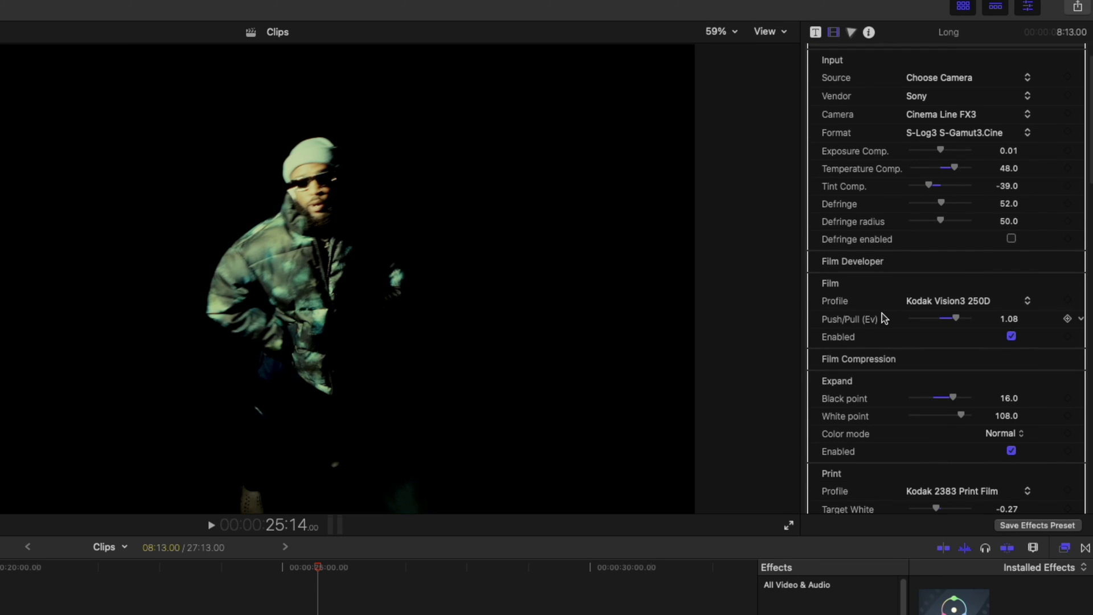
pyautogui.click(958, 247)
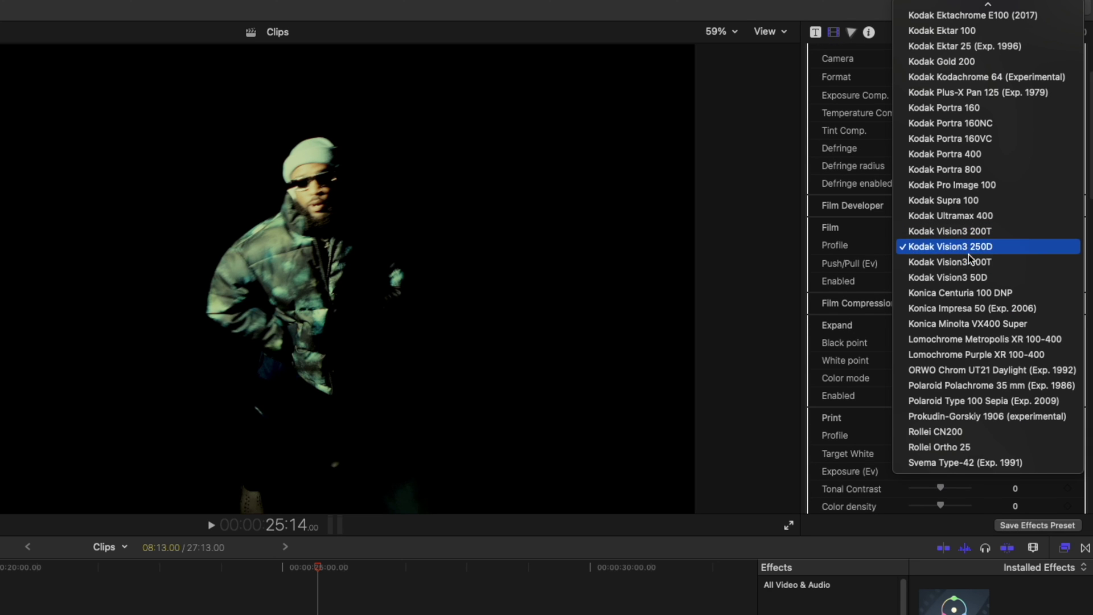
pyautogui.click(969, 277)
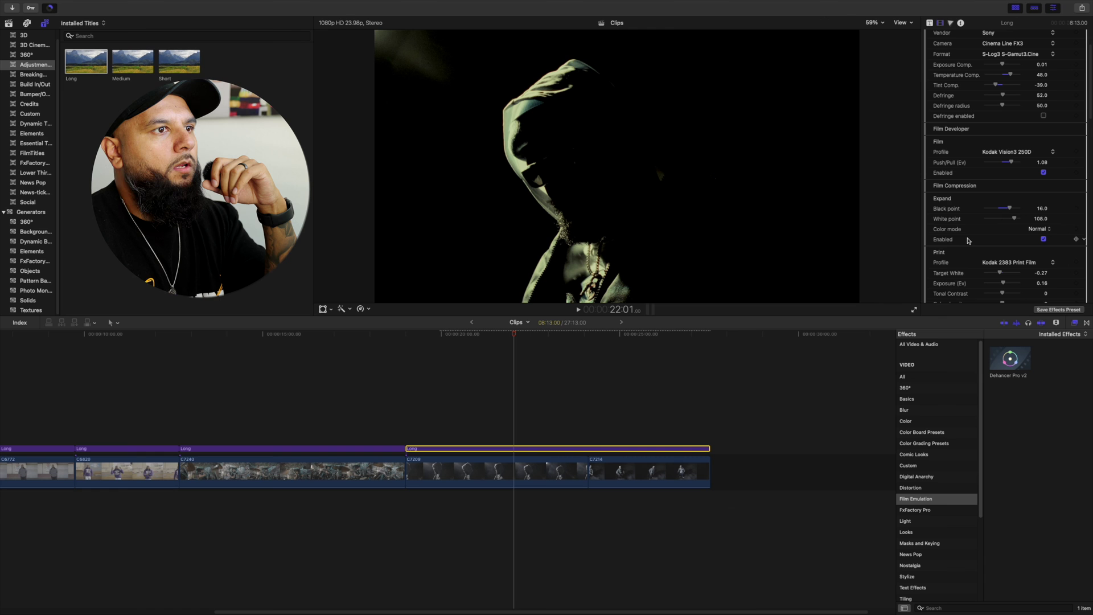
pyautogui.moveTo(1014, 218); pyautogui.dragTo(1013, 221)
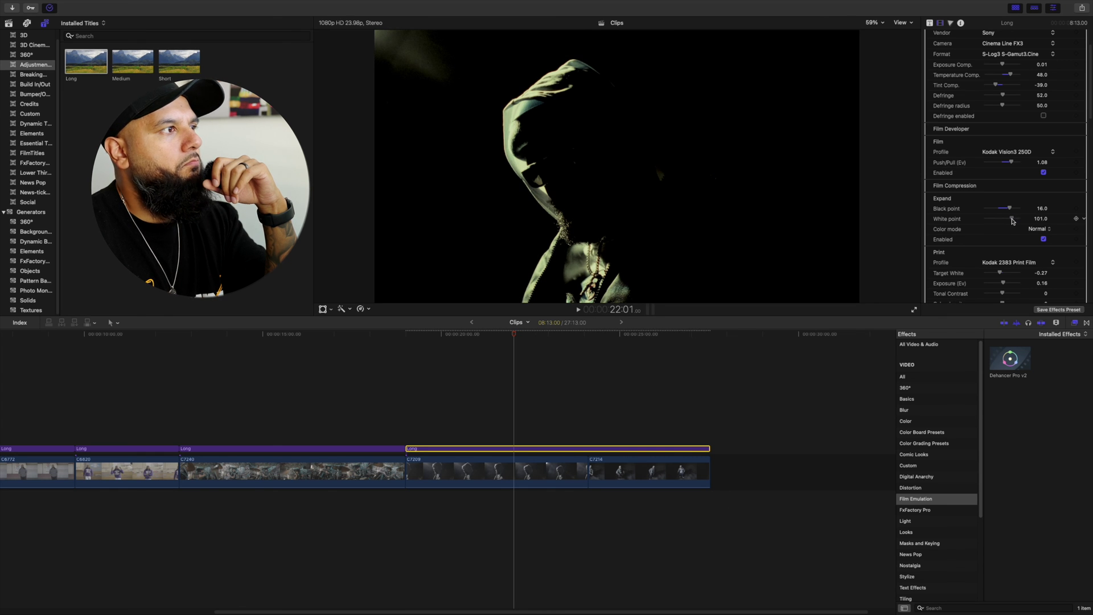
pyautogui.click(638, 414)
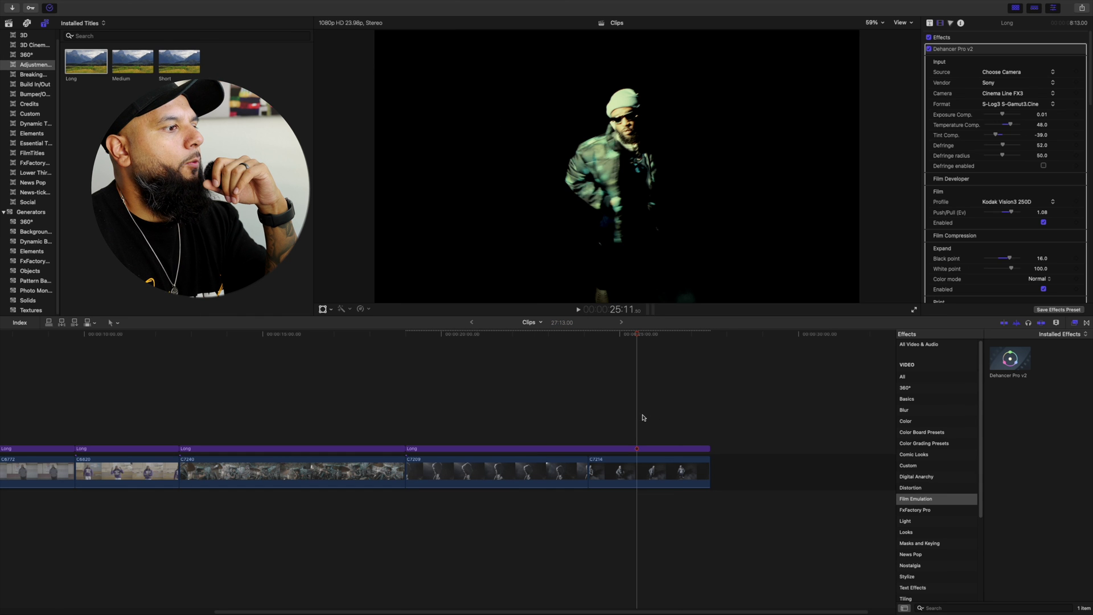